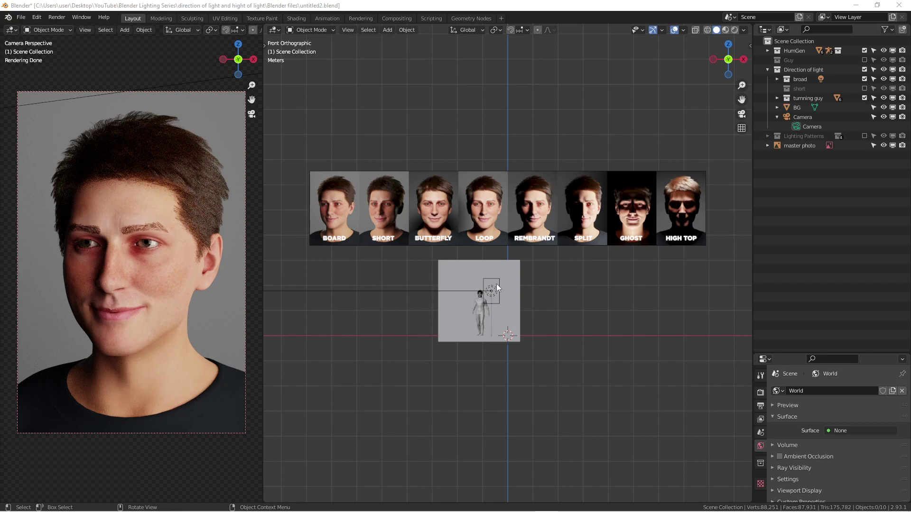
Step: Examine the row of eight labelled lighting reference portraits above the backdrop
scroll(496, 284, "up", 2)
scroll(521, 281, "down", 4)
middle_click_drag(521, 281, 522, 305)
scroll(478, 288, "up", 5)
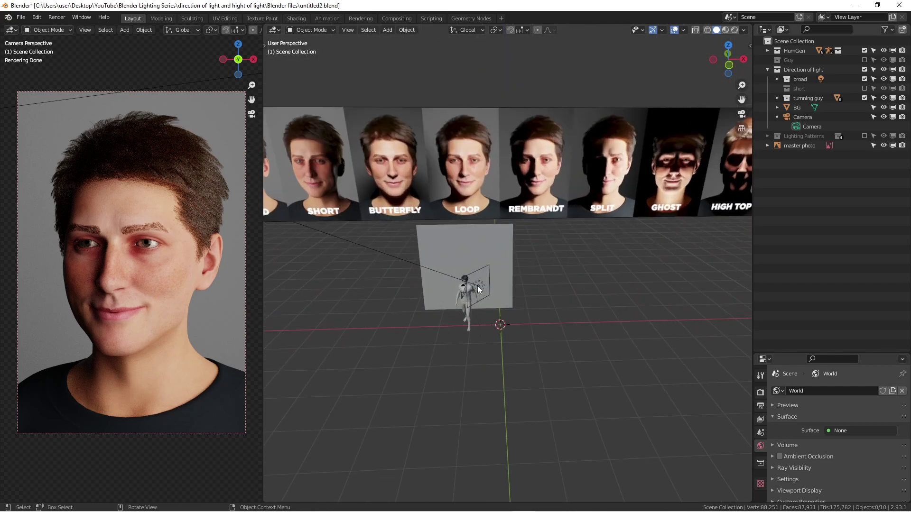
key("KP_1")
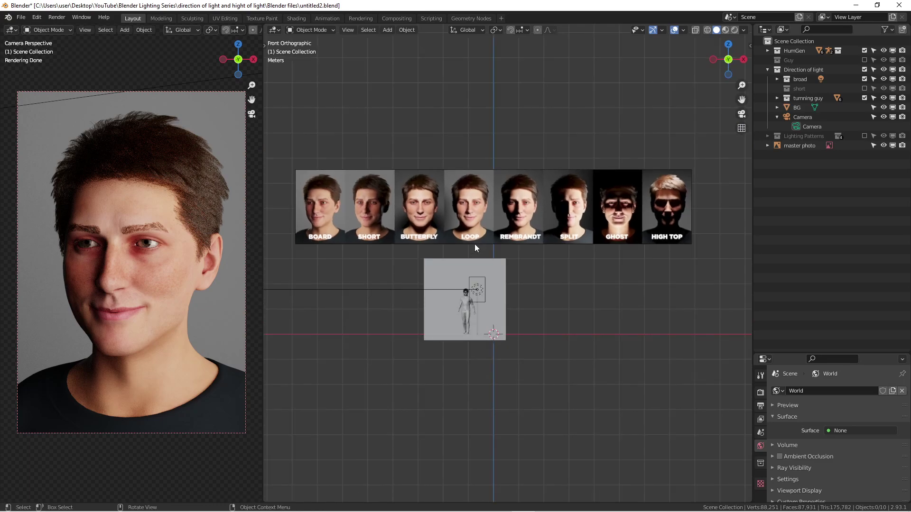
scroll(437, 226, "up", 2)
scroll(504, 256, "down", 3)
middle_click_drag(504, 256, 493, 256, "shift")
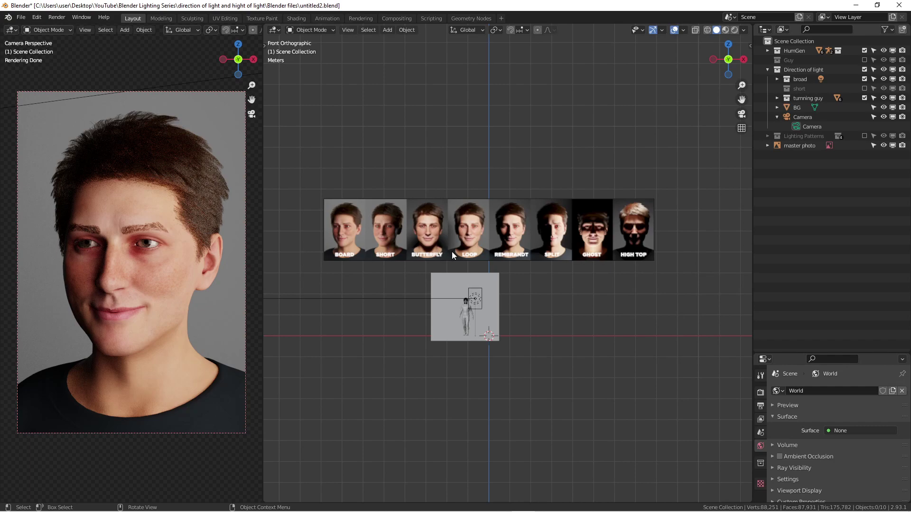
scroll(419, 247, "up", 2)
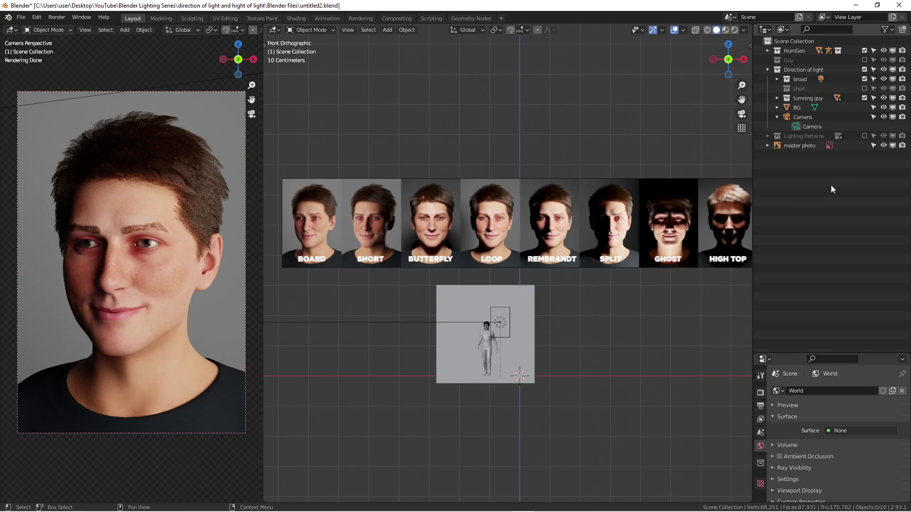
scroll(527, 206, "down", 1)
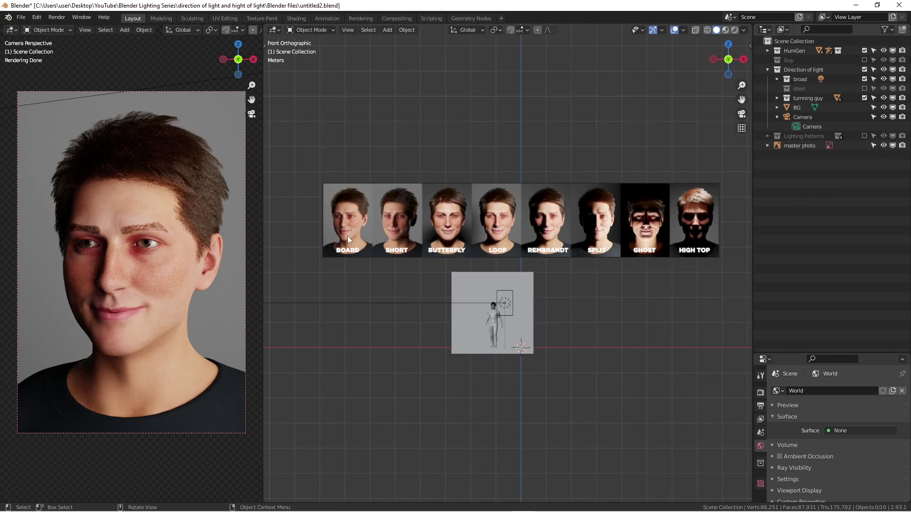
Step: Hide the master photo reference image and inspect the broad light's placement relative to the figure and camera
left_click(884, 146)
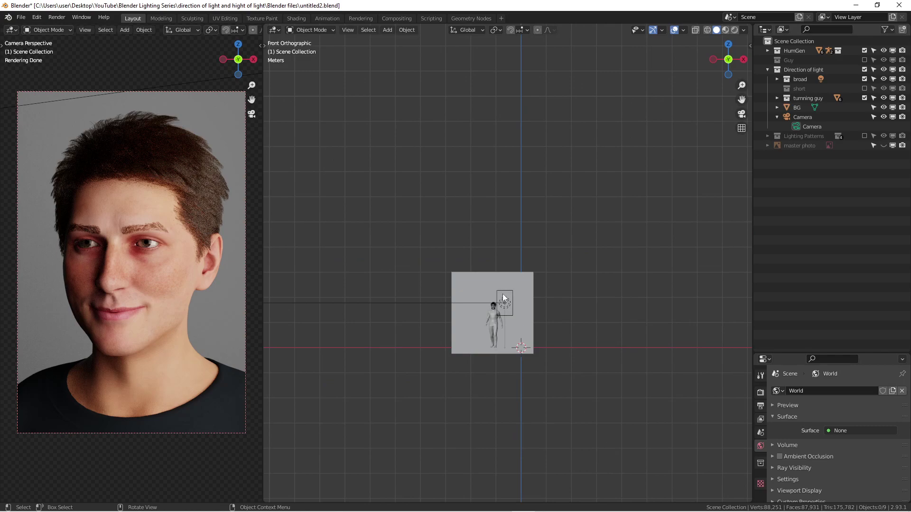
scroll(490, 325, "up", 3)
scroll(490, 325, "up", 4)
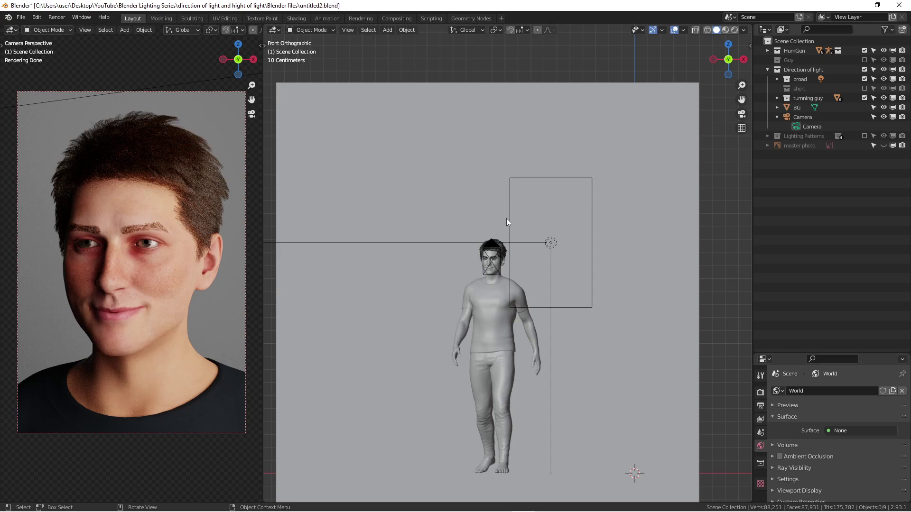
scroll(502, 238, "down", 1)
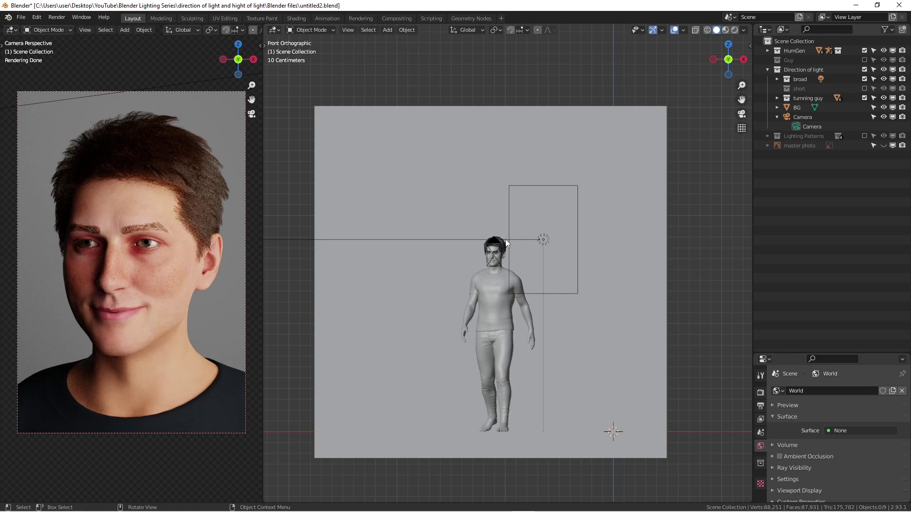
middle_click_drag(505, 237, 546, 248)
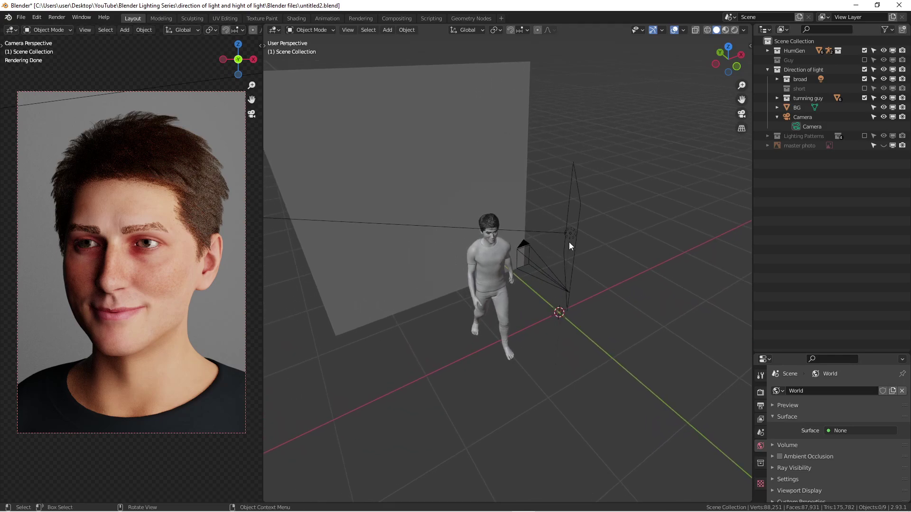
middle_click_drag(569, 242, 548, 235)
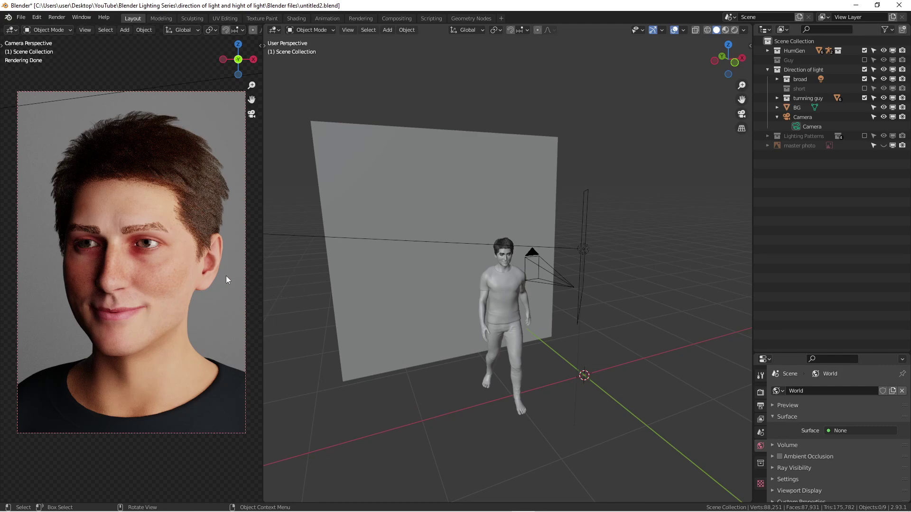
left_click(505, 277)
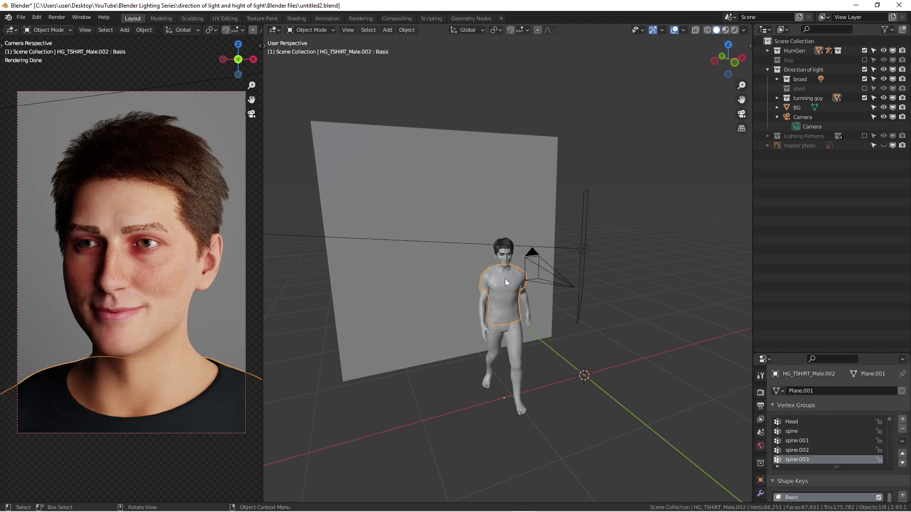
left_click(676, 245)
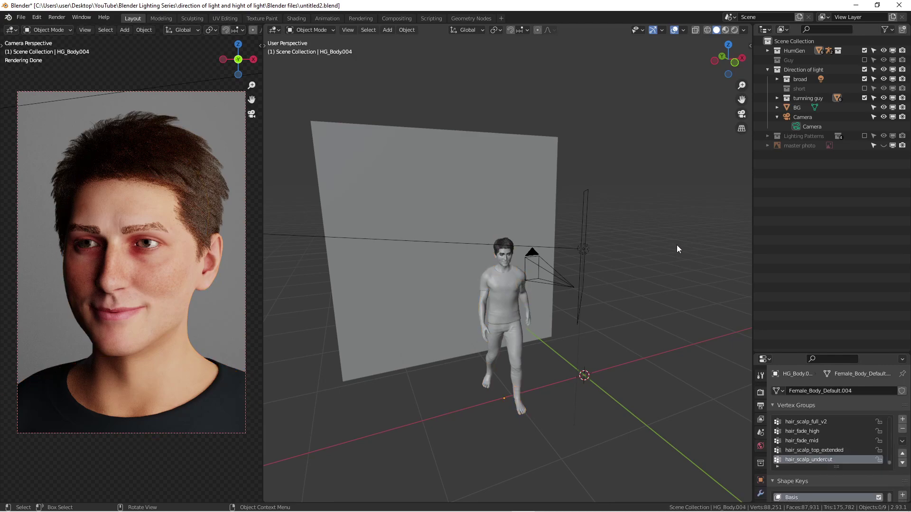
middle_click_drag(665, 247, 527, 264)
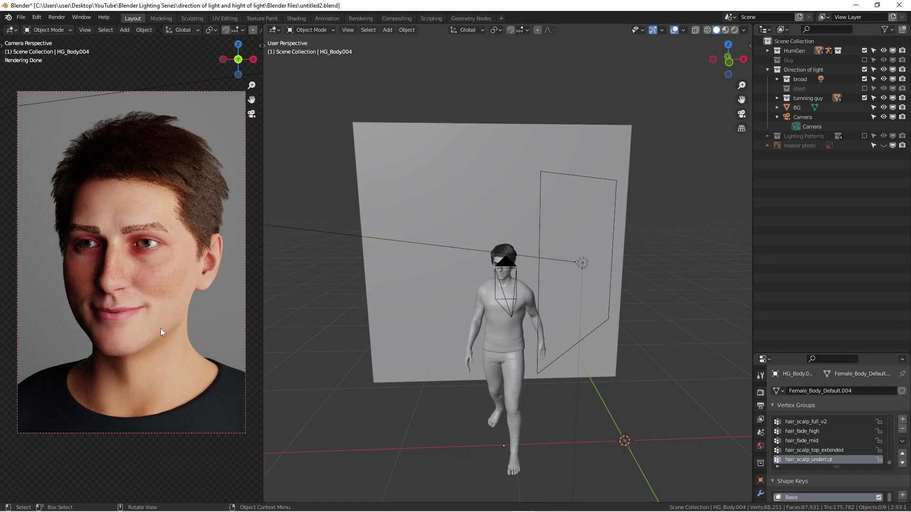
middle_click_drag(403, 284, 457, 250)
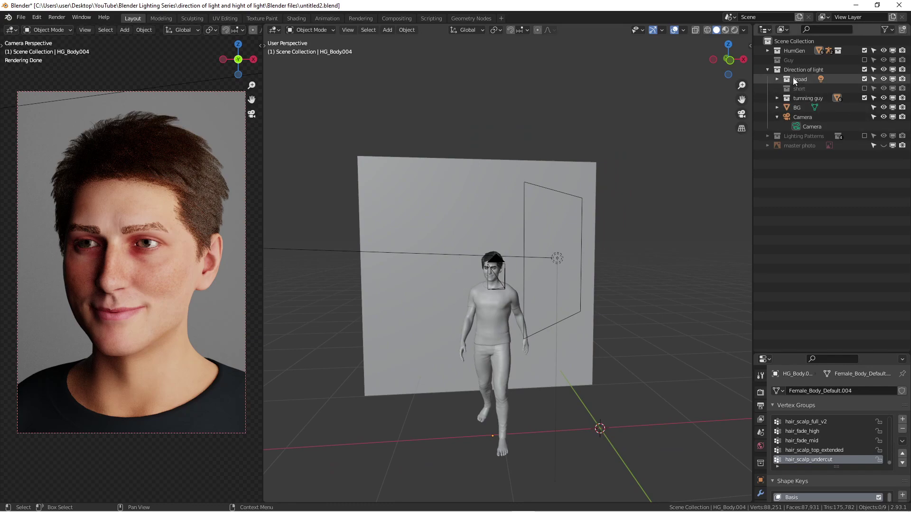
Step: Exclude the broad collection, enable the short collection in its place, and select the short area light to inspect it
left_click(864, 78)
left_click(864, 88)
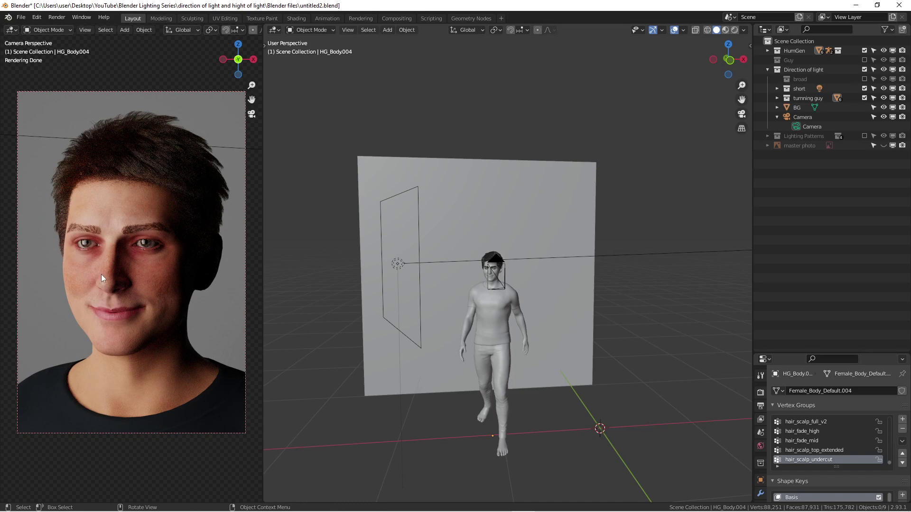
middle_click_drag(540, 219, 393, 281)
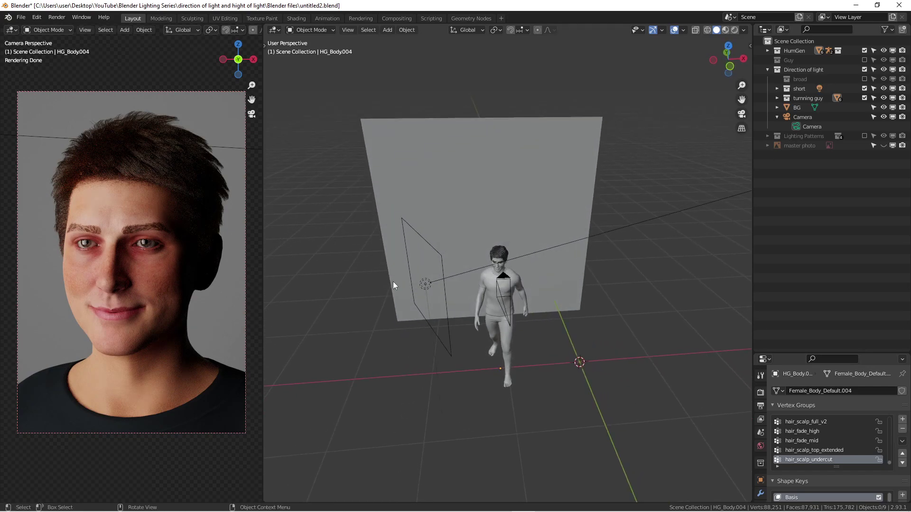
left_click(423, 285)
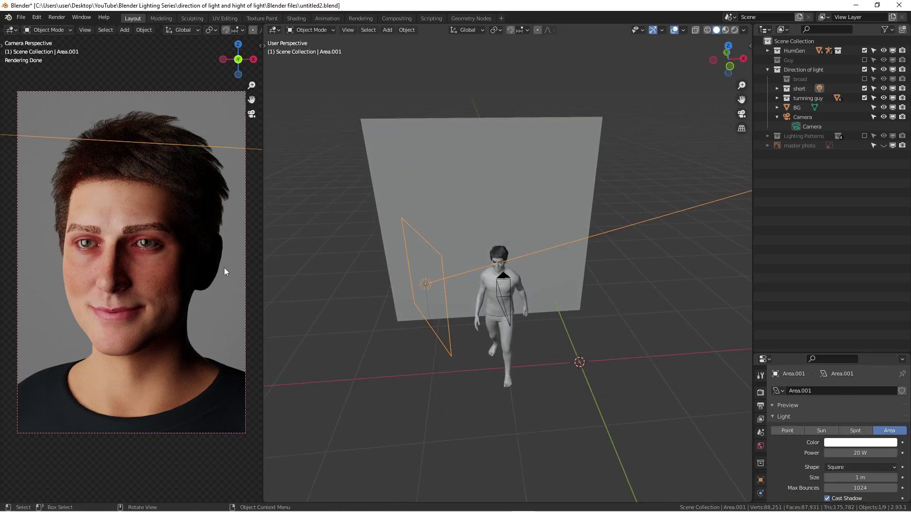
Step: Switch back from the short to the broad light collection and inspect the light beside the turned face
left_click(865, 89)
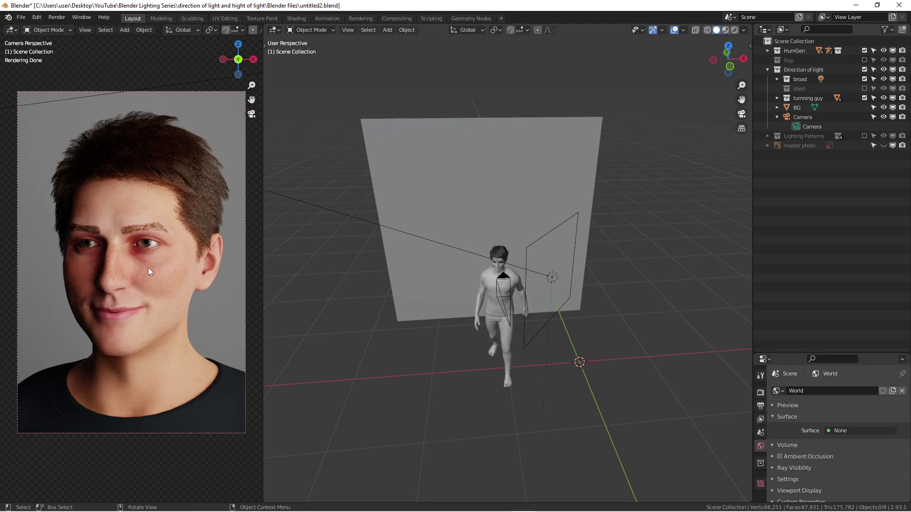
middle_click_drag(476, 277, 571, 270)
scroll(486, 275, "up", 4)
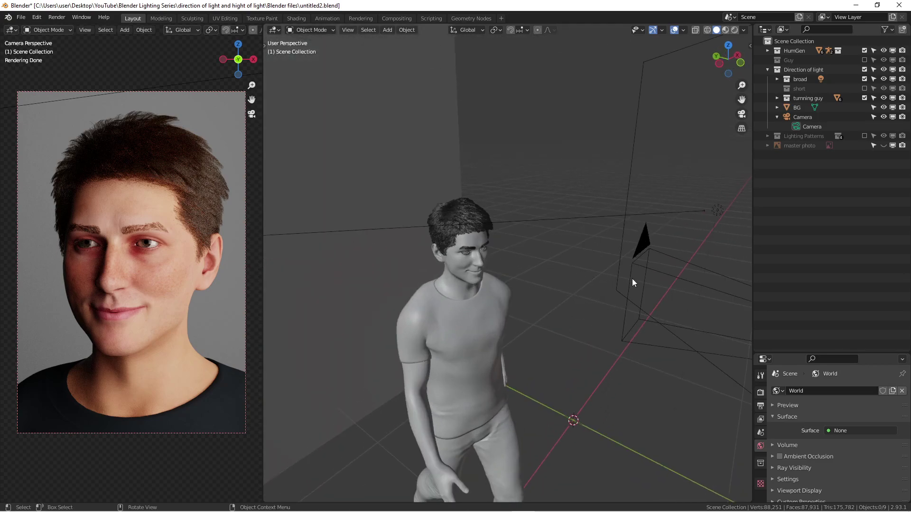
middle_click_drag(332, 273, 508, 268)
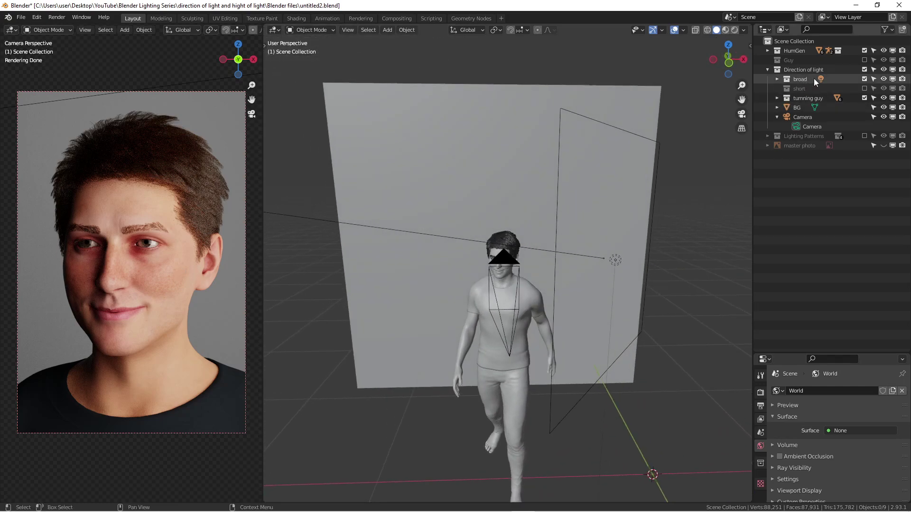
Step: Replace the broad light collection with the short one and inspect its light around the figure, including from the front
left_click(864, 79)
left_click(864, 88)
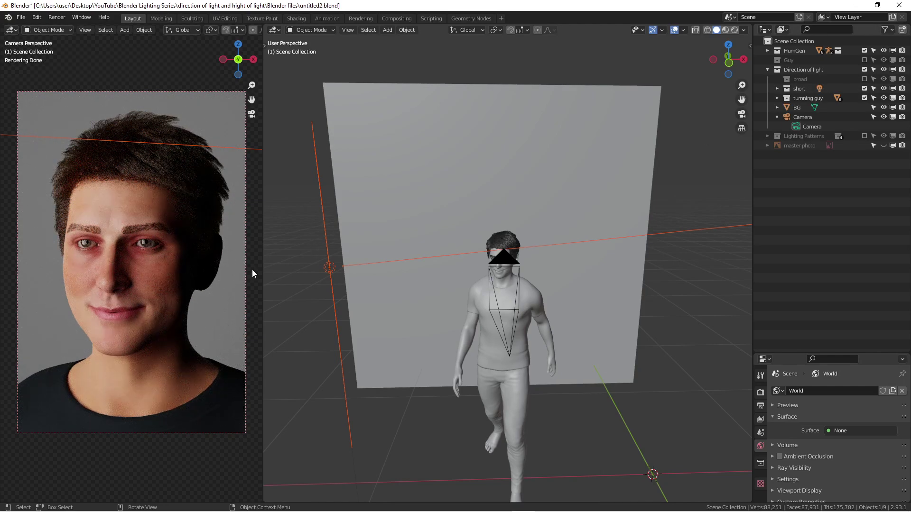
middle_click_drag(507, 275, 610, 278)
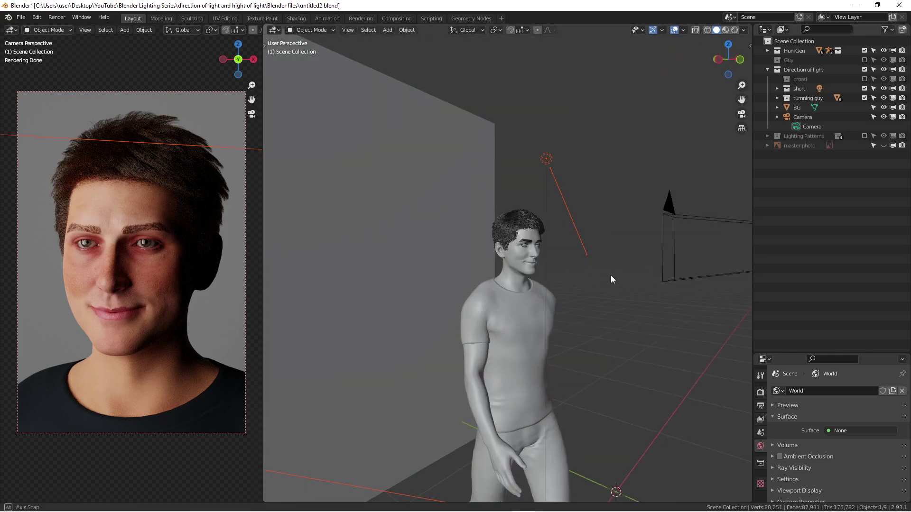
middle_click_drag(675, 279, 565, 271)
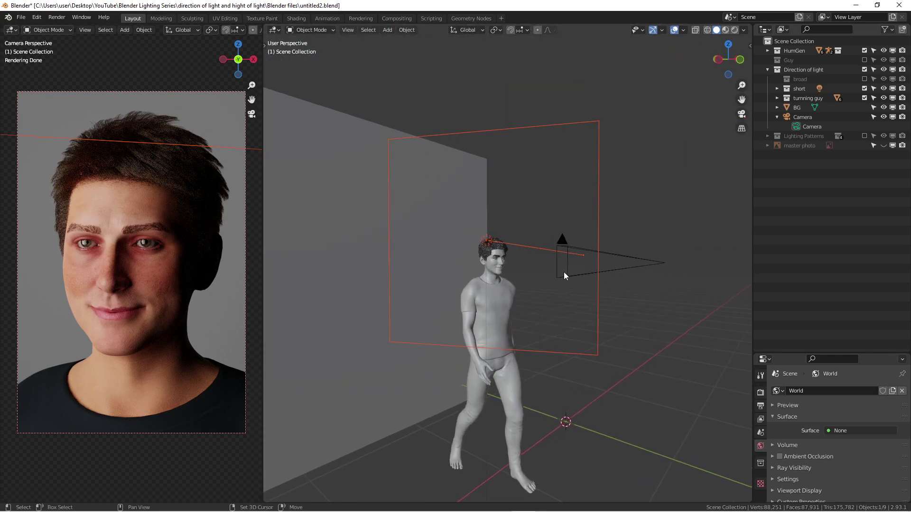
key("KP_1")
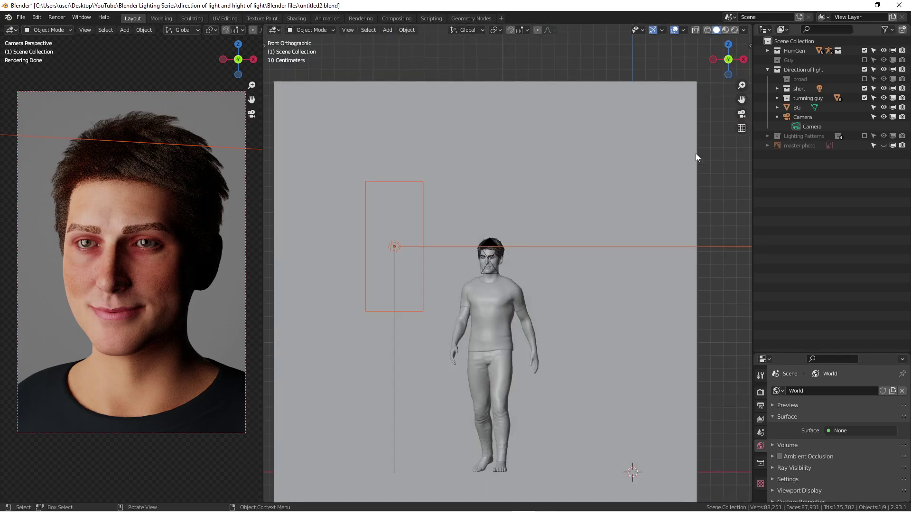
Step: Compare broad and short lighting on the face by alternating the two collections, ending with only the broad collection enabled
left_click(864, 87)
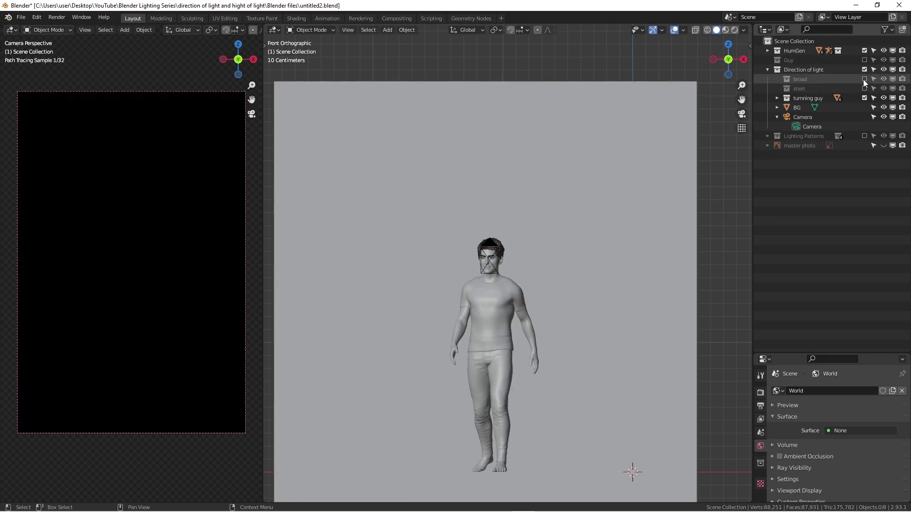
left_click(864, 79)
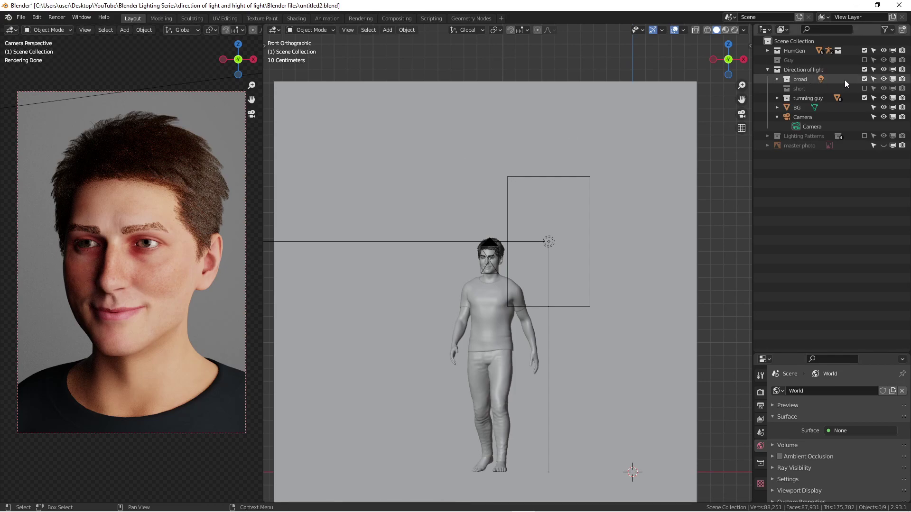
left_click(864, 88, "ctrl")
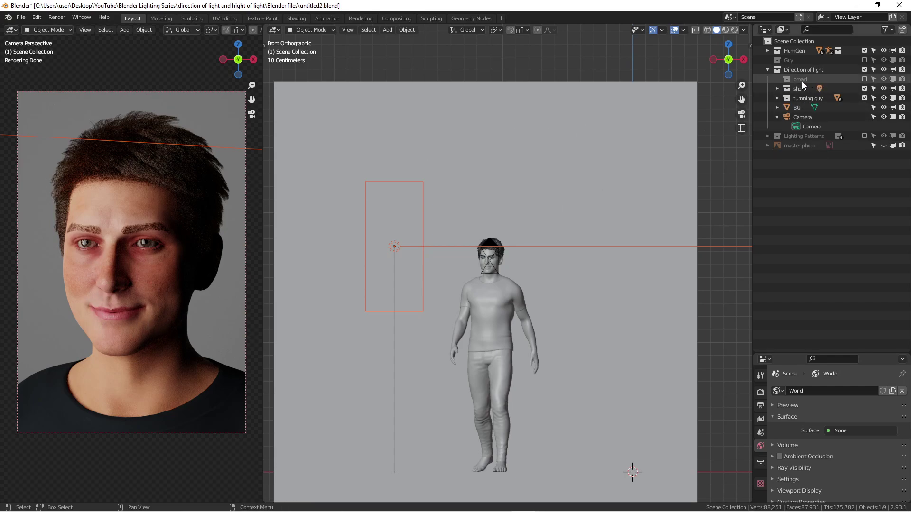
left_click(864, 84)
left_click(865, 79)
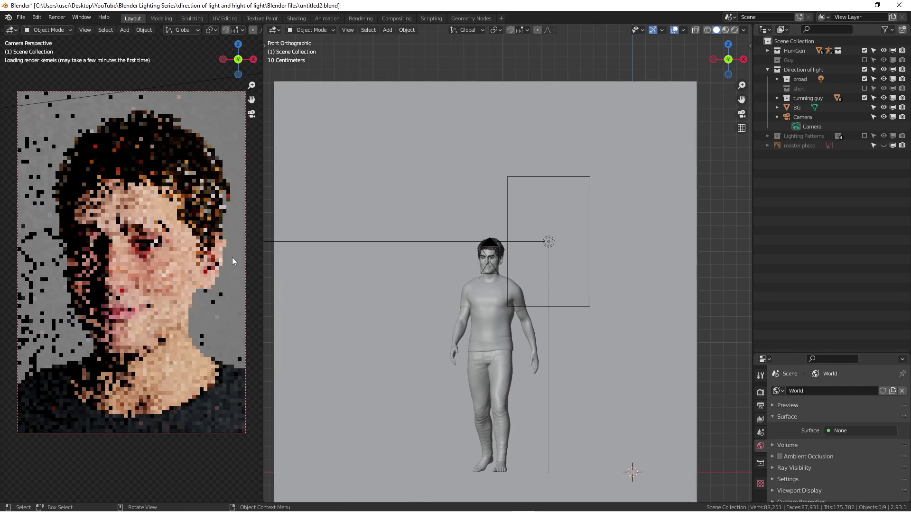
middle_click_drag(533, 249, 529, 276)
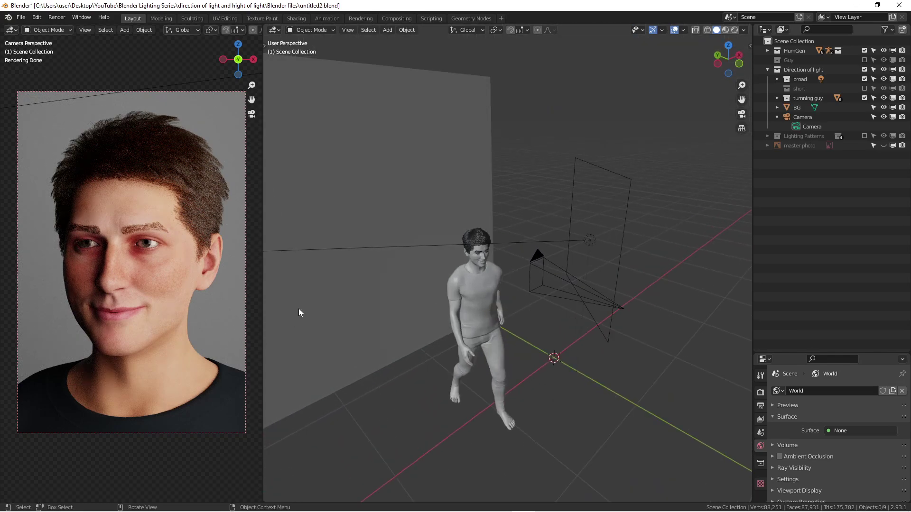
middle_click_drag(446, 247, 427, 236)
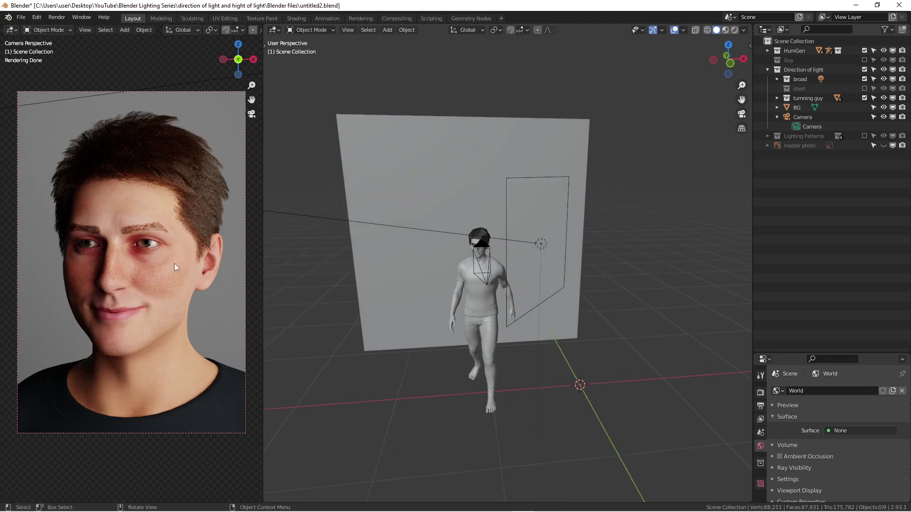
middle_click_drag(425, 254, 552, 248)
key("KP_1")
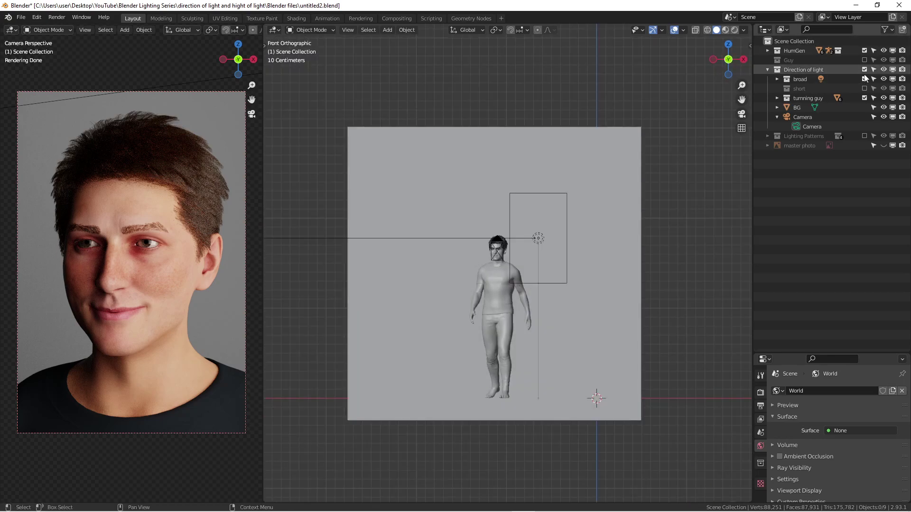
Step: Exclude the Direction of light collection, enable Lighting Patterns instead, and expand it to show its contents
left_click(766, 70)
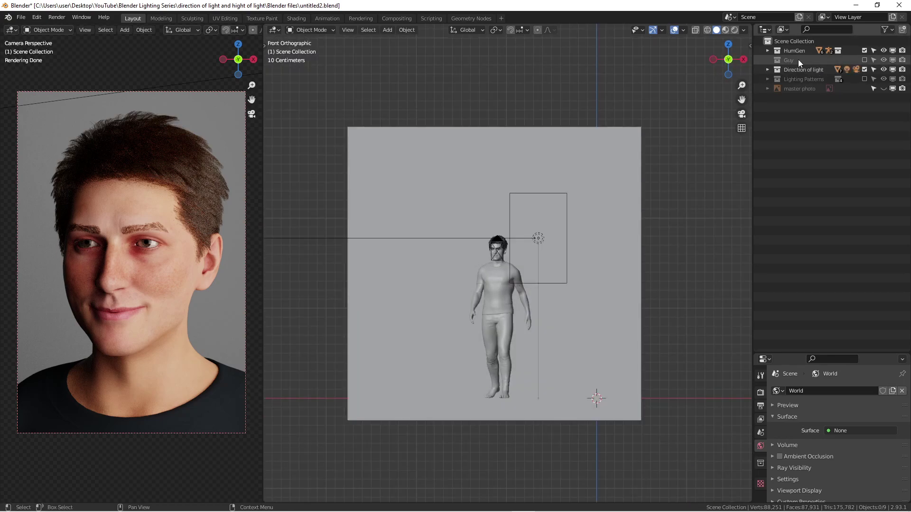
left_click(864, 69)
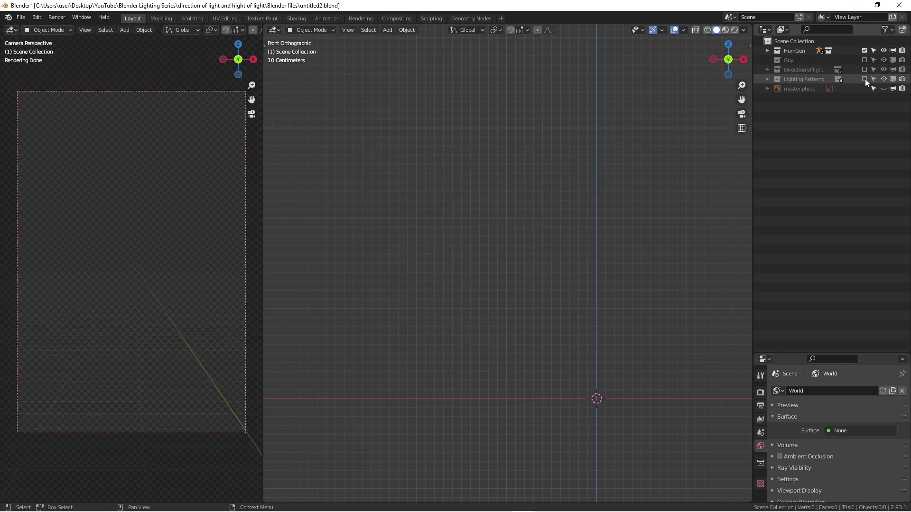
left_click(864, 79)
left_click(767, 79)
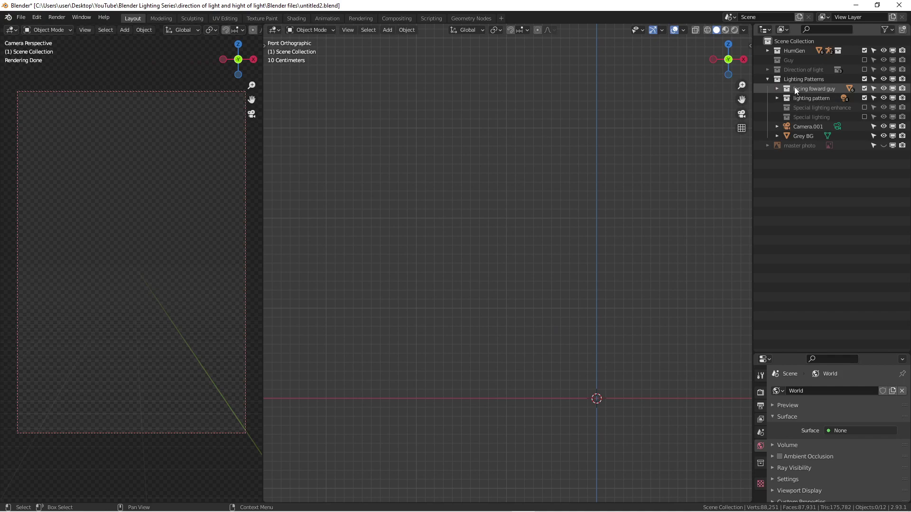
scroll(512, 209, "down", 4)
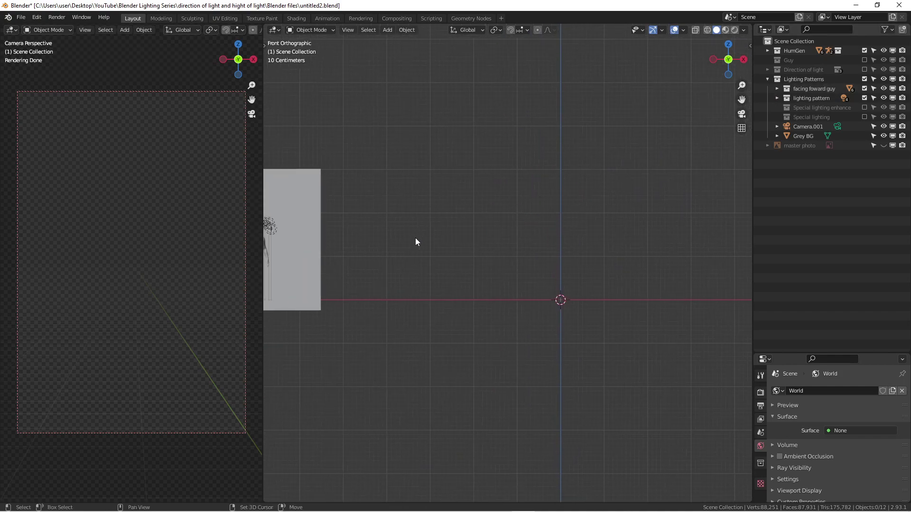
Step: Frame the human figure with its lights and grey backdrop, and select Camera.001 in the Lighting Patterns collection
middle_click_drag(414, 241, 556, 236, "shift")
scroll(405, 232, "up", 2)
middle_click_drag(405, 231, 552, 224, "shift")
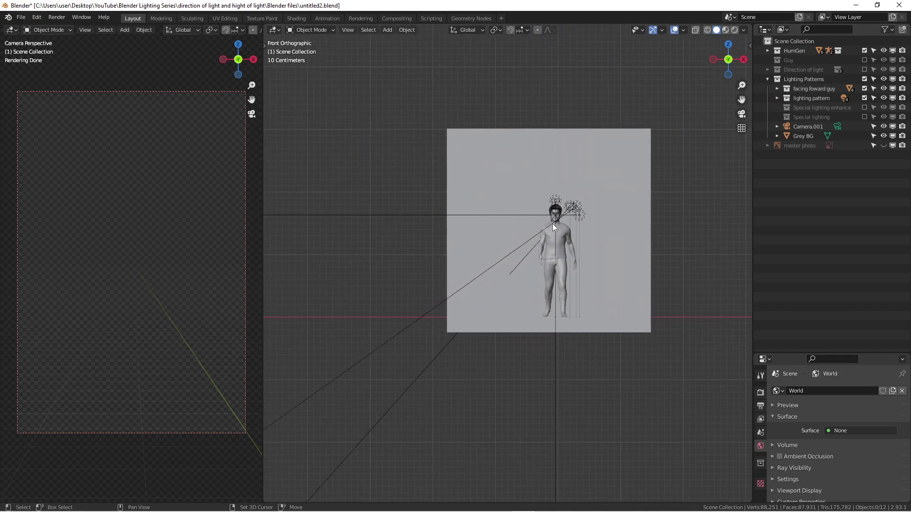
left_click(797, 126)
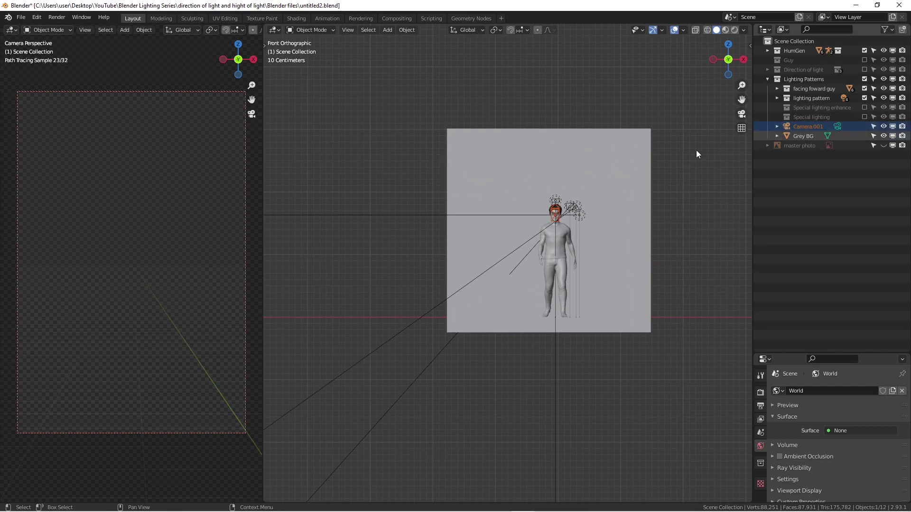
key("ctrl")
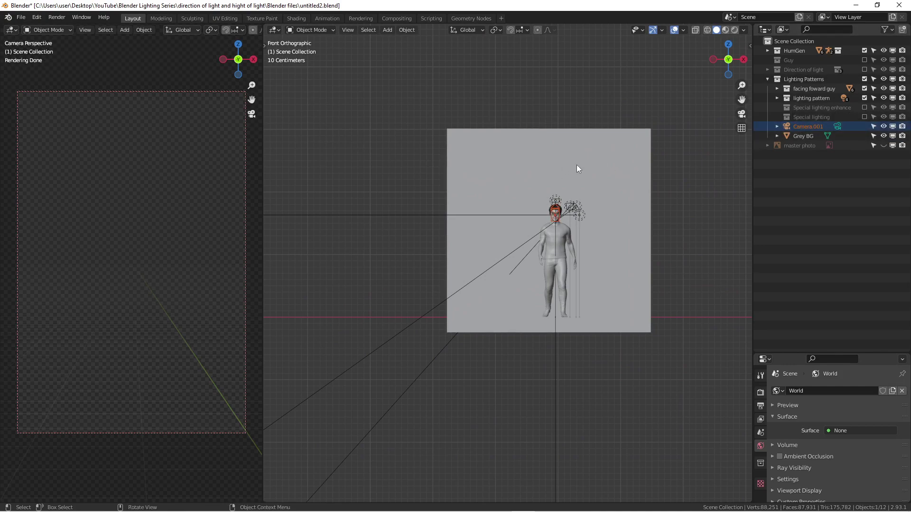
mouse_move(329, 196)
middle_mouse_down()
mouse_move(378, 189)
mouse_move(639, 216)
mouse_move(581, 227)
middle_mouse_up()
key("ctrl")
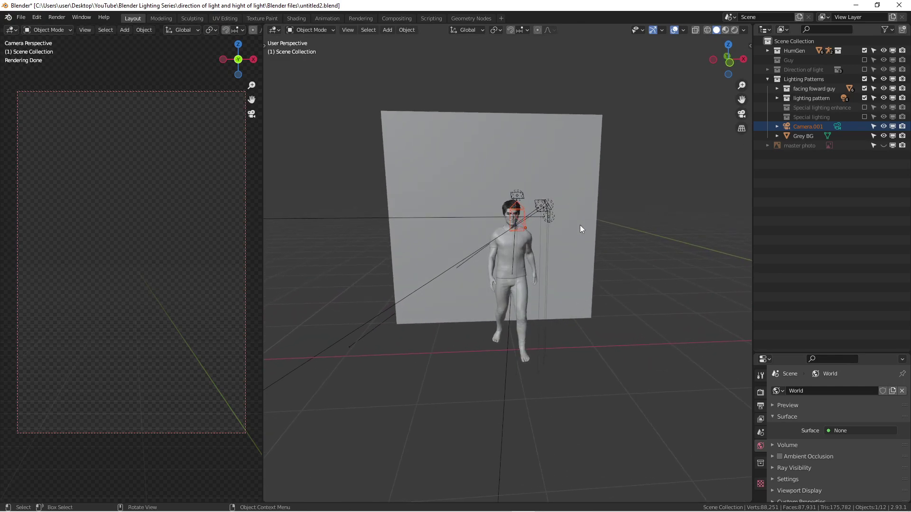
Step: Try to refresh the camera preview by switching its shading to Material Preview and back to Rendered
scroll(213, 28, "down", 5)
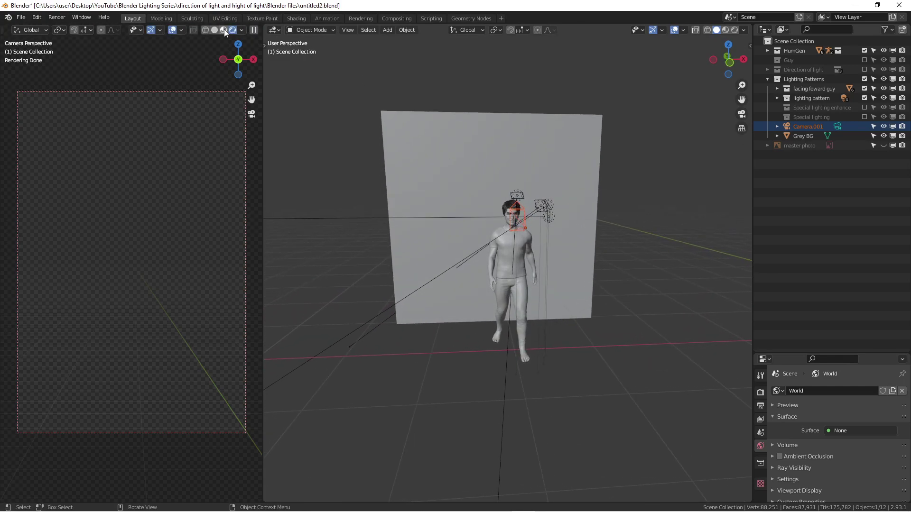
left_click(235, 30)
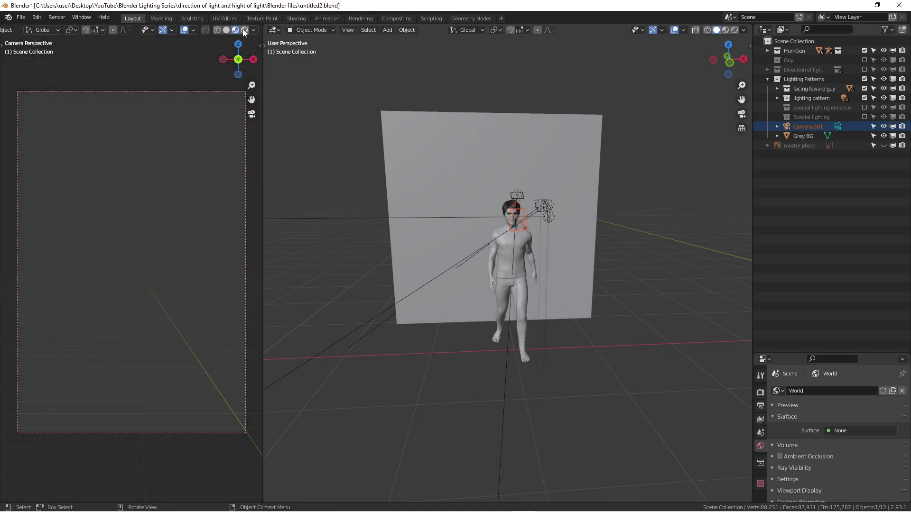
left_click(245, 30)
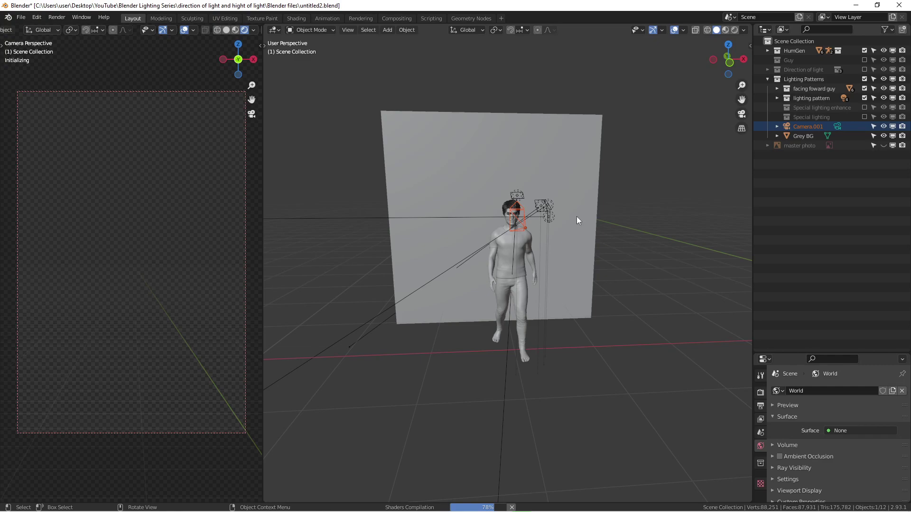
Step: Select Camera.001 in front of the figure, expand its entry and make it the active scene camera
left_click(608, 235)
scroll(608, 235, "down", 3)
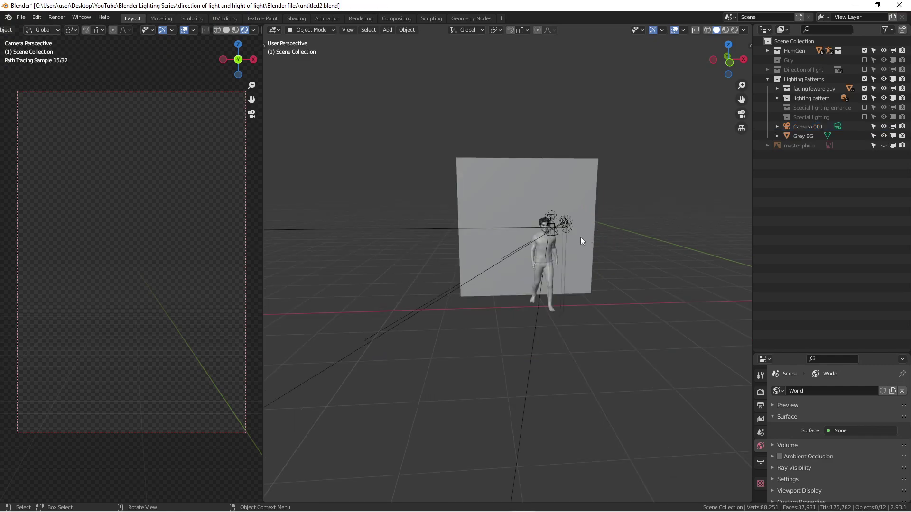
middle_click_drag(583, 240, 590, 238)
scroll(568, 226, "up", 3)
left_click(568, 224)
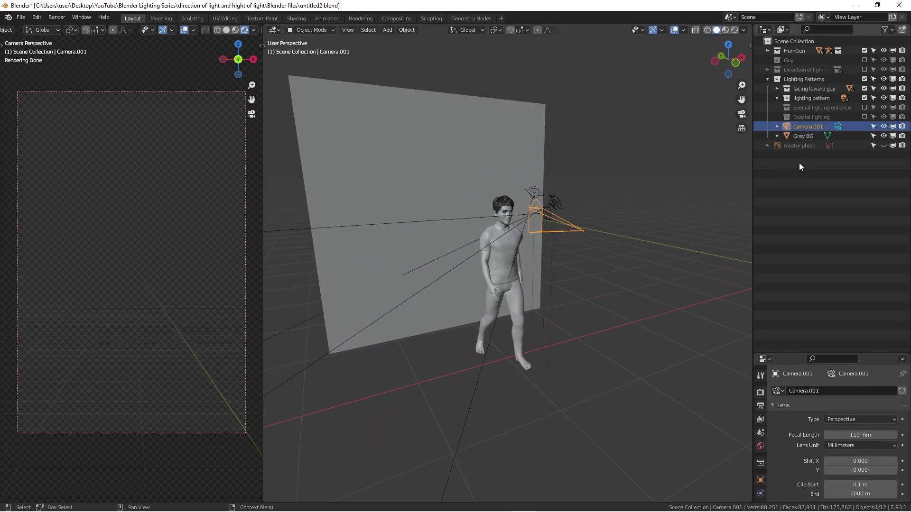
left_click(777, 126)
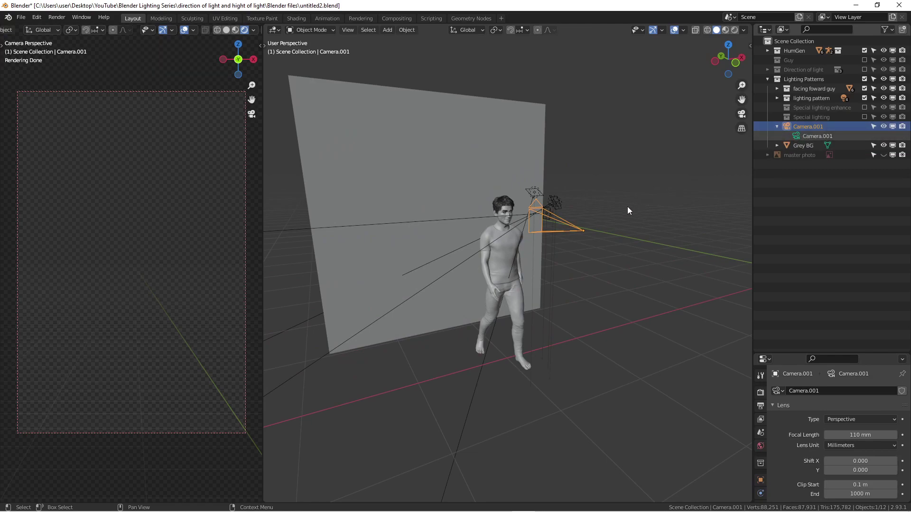
middle_click_drag(543, 227, 569, 189)
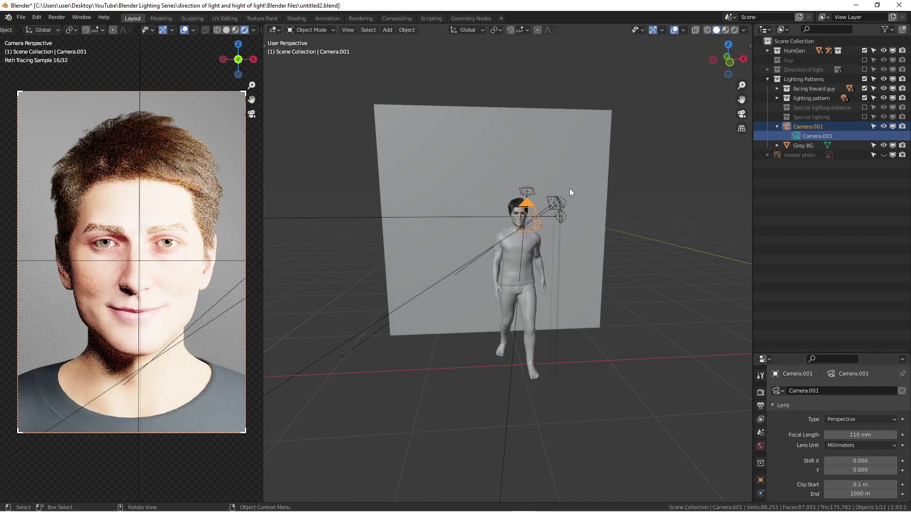
Step: Expand the lighting pattern collection and hide its loop, Paramount/Butterfly, Rembrandt and Split lights
left_click(776, 97)
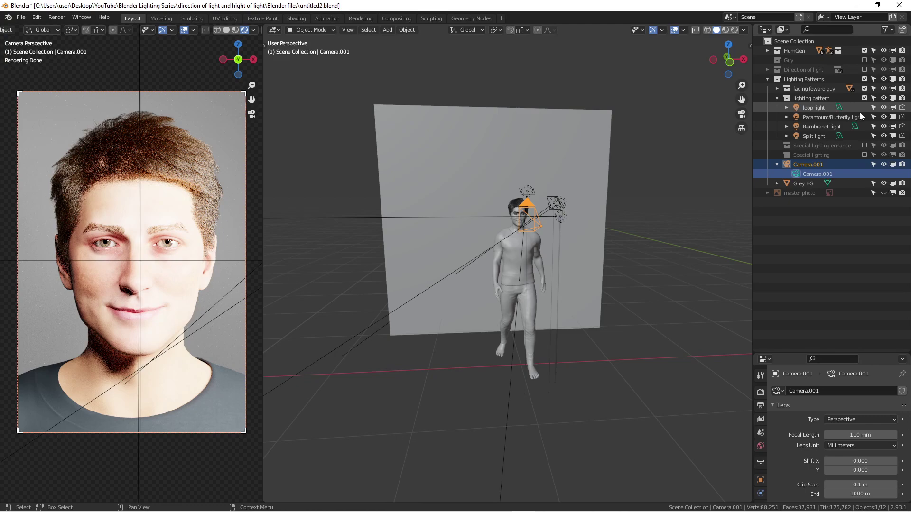
left_click_drag(883, 107, 883, 135)
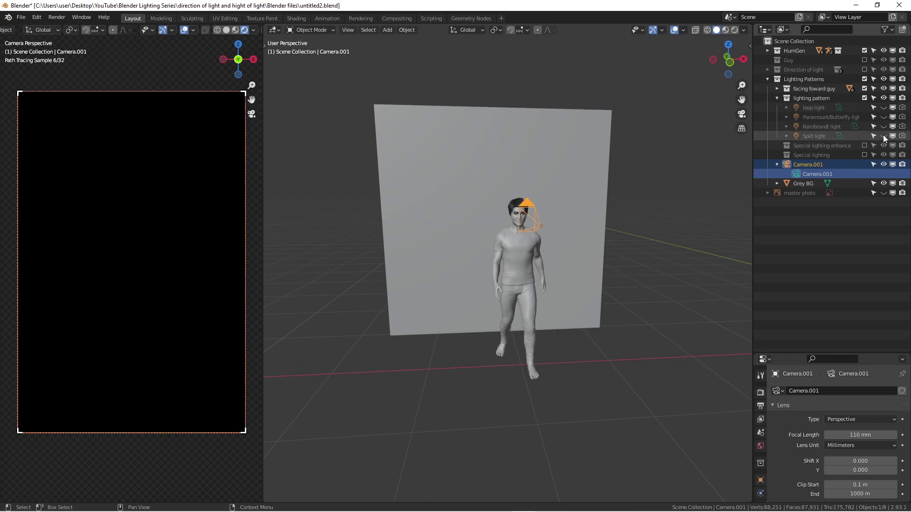
middle_click_drag(514, 229, 526, 218)
scroll(526, 218, "up", 3)
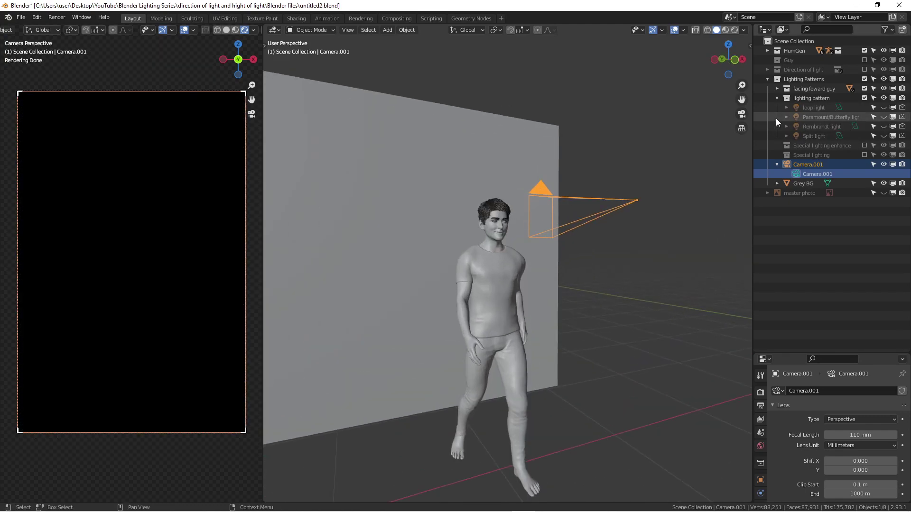
middle_click_drag(635, 183, 567, 209)
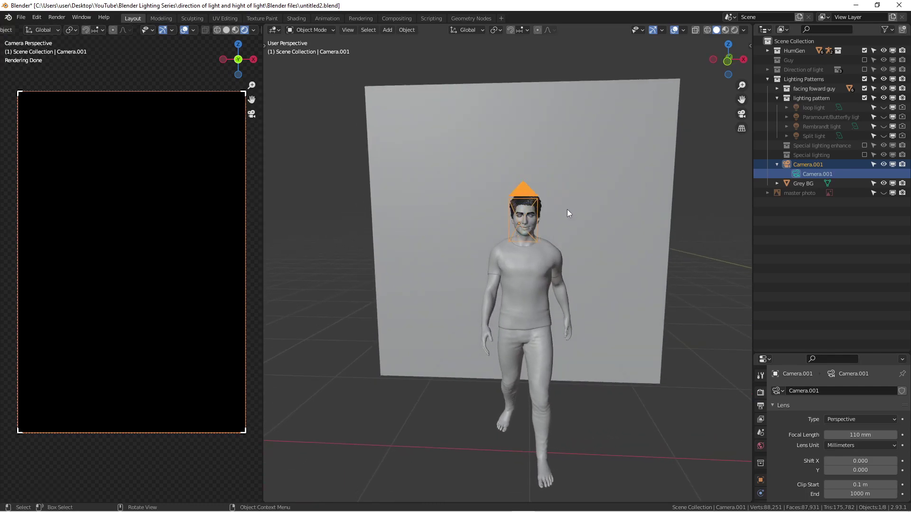
Step: Show only the Paramount/Butterfly light and select it above the camera to present its position
left_click(883, 117)
middle_click_drag(375, 199, 553, 197)
left_click(535, 167)
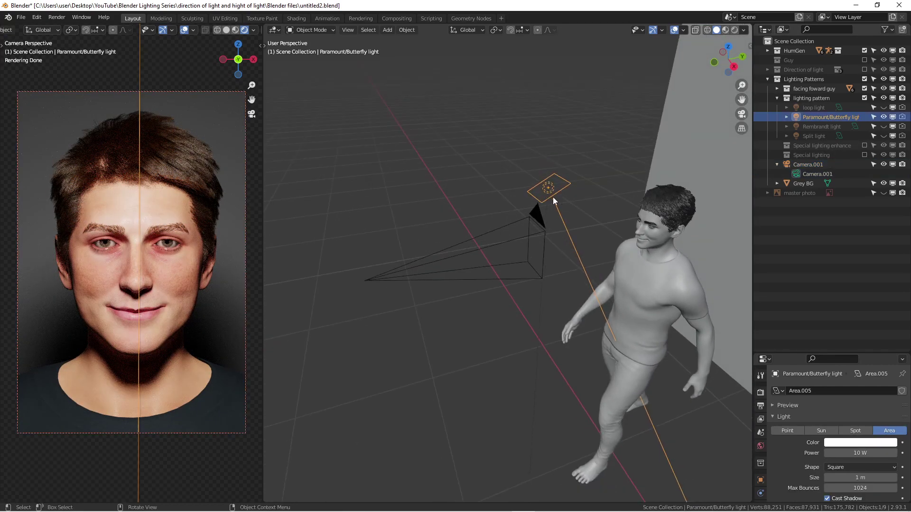
scroll(553, 197, "up", 5)
scroll(554, 189, "down", 5)
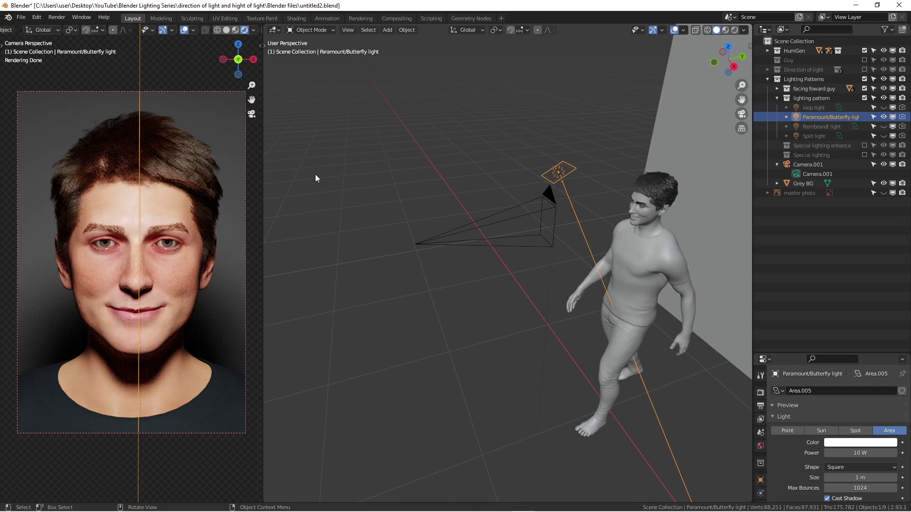
Step: Turn off the overlays in the rendered camera view and inspect the butterfly lighting on the face
left_click(185, 30)
scroll(102, 300, "up", 5)
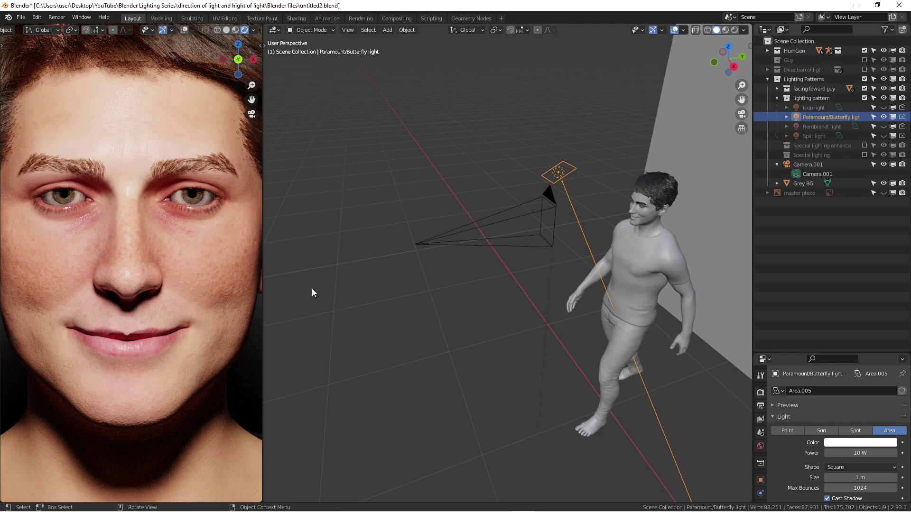
scroll(193, 260, "down", 5)
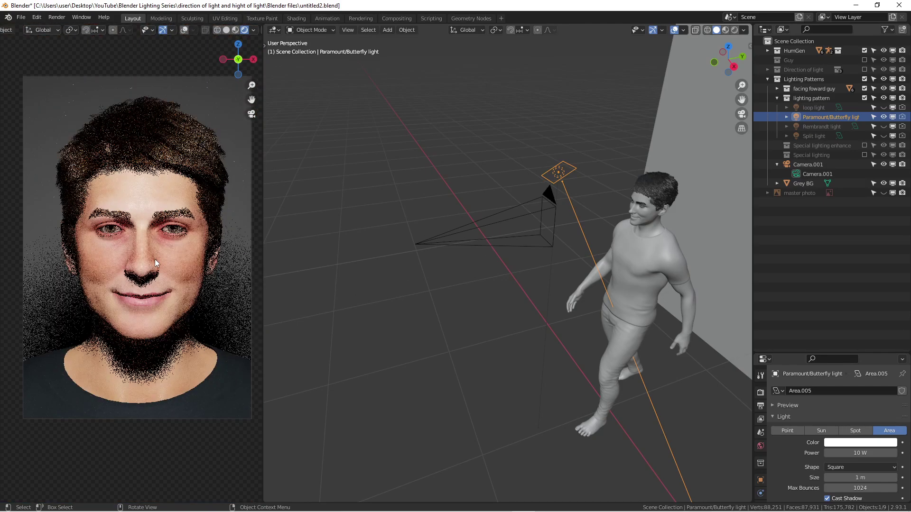
Step: Examine the Paramount/Butterfly light's height and tilt from the side, along with the shadow beneath the nose in the render
middle_click_drag(557, 188, 536, 146, "alt")
scroll(545, 177, "up", 5)
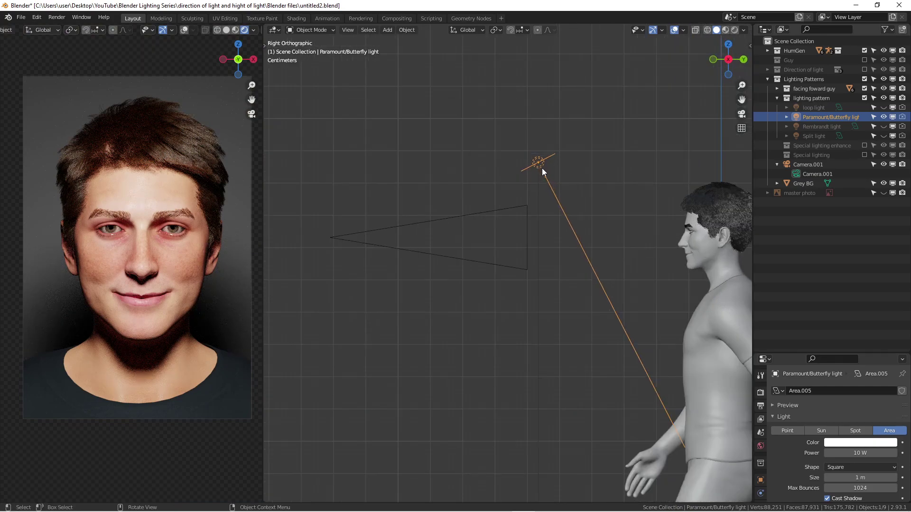
scroll(543, 175, "down", 2)
middle_click_drag(544, 178, 468, 172, "shift")
scroll(457, 172, "down", 2)
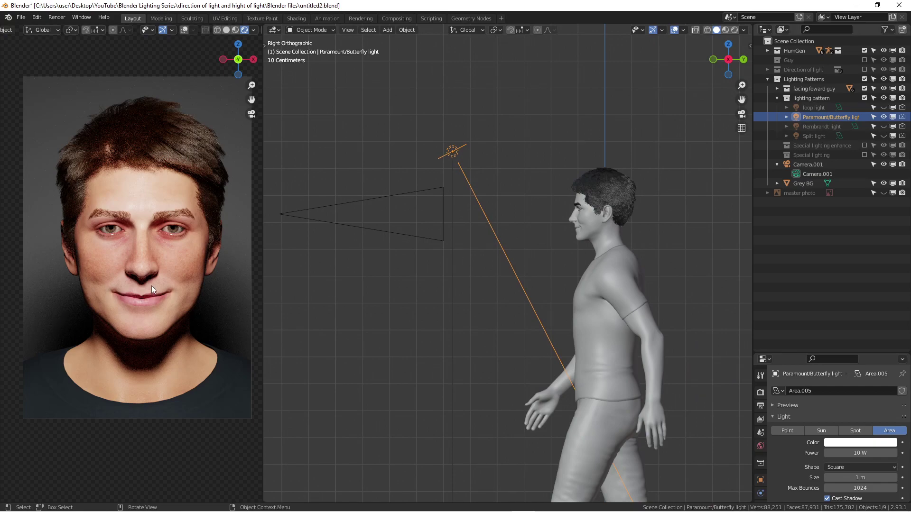
scroll(151, 285, "up", 5)
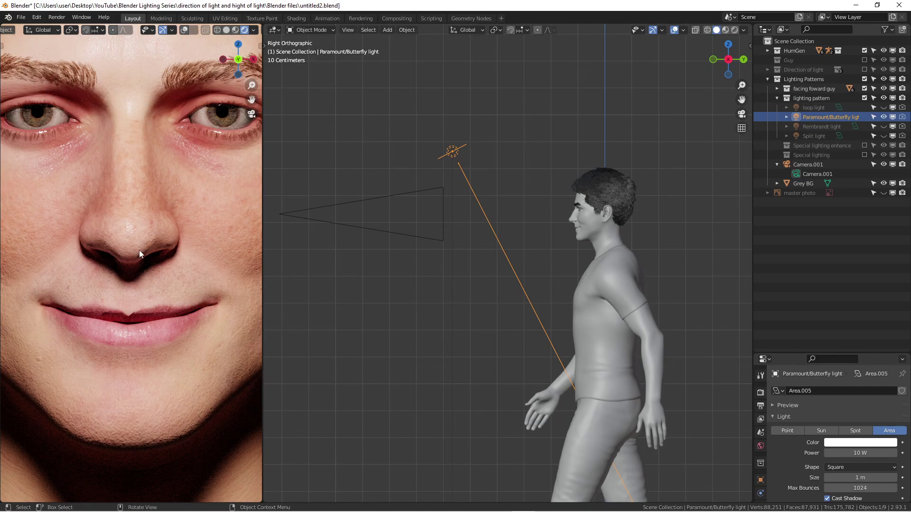
scroll(138, 250, "down", 5)
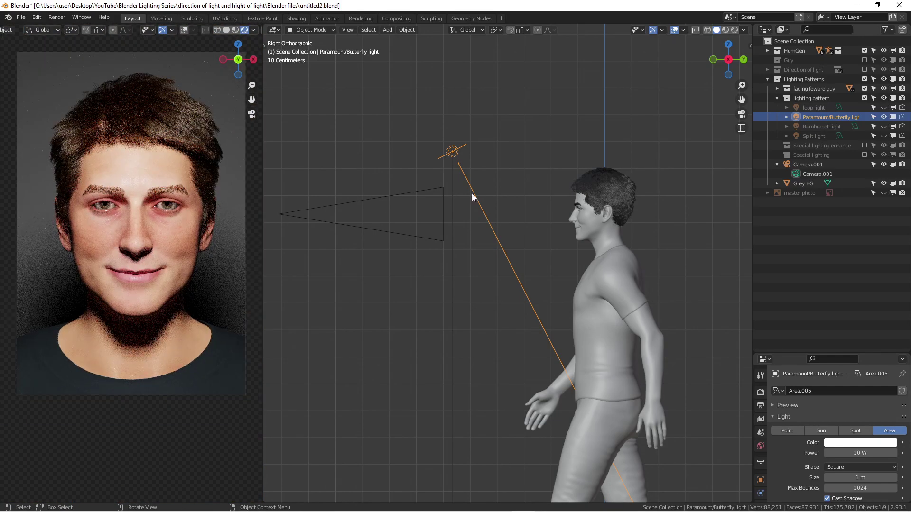
Step: Examine how the Paramount/Butterfly light lines up with the camera and face from above and from the side
scroll(466, 192, "down", 1)
middle_click_drag(461, 164, 457, 200)
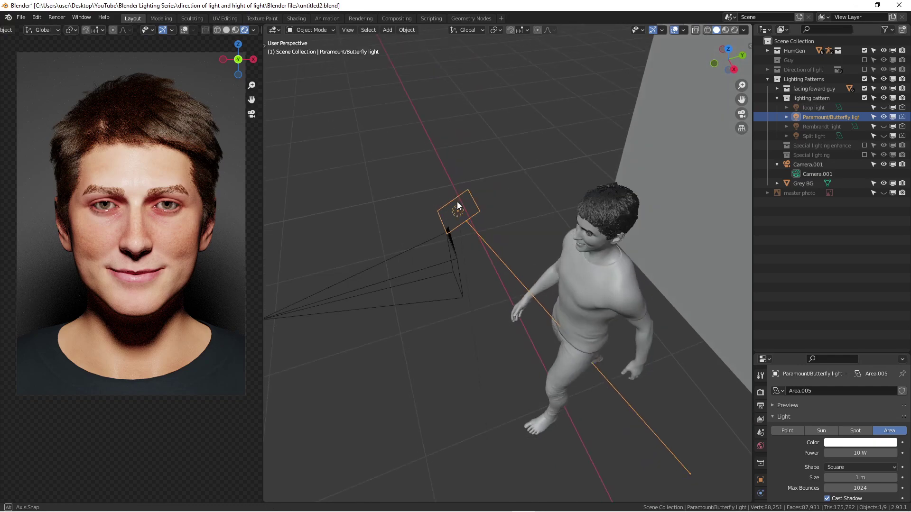
key("KP_7")
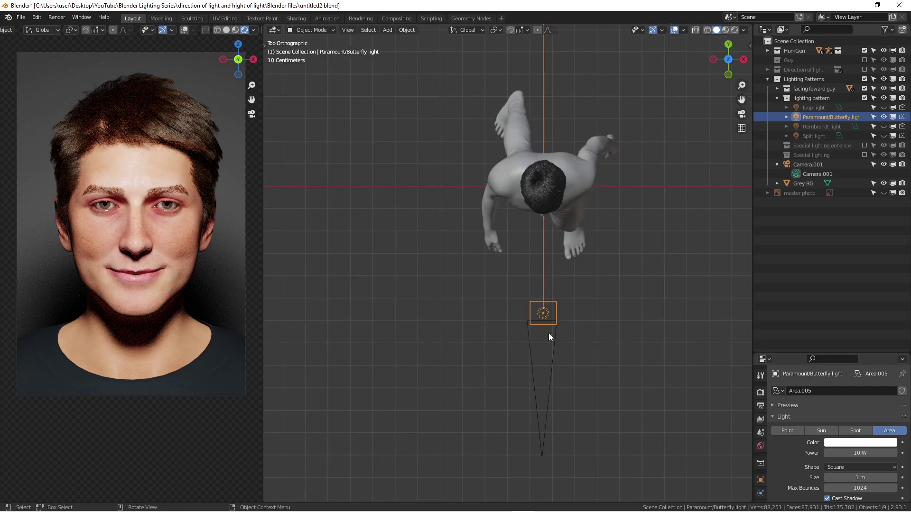
middle_click_drag(558, 276, 461, 229)
key("KP_3")
scroll(467, 201, "down", 2)
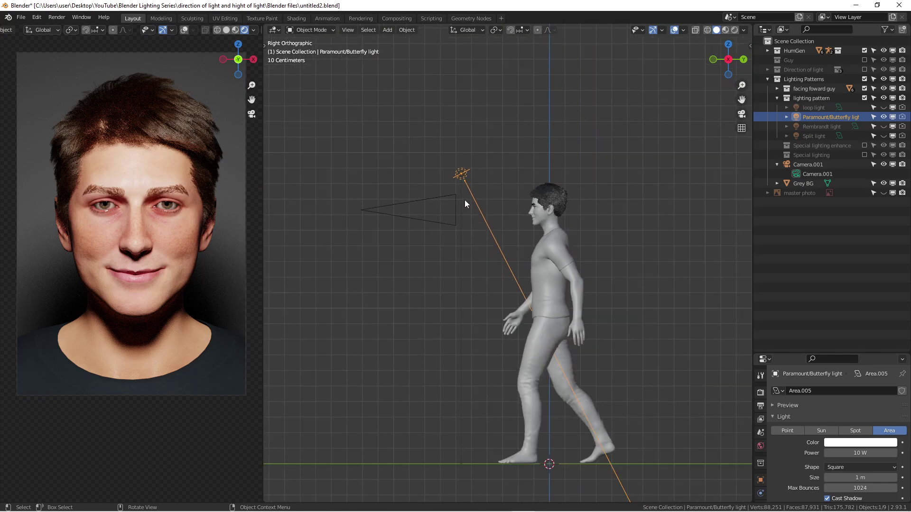
scroll(460, 183, "up", 2)
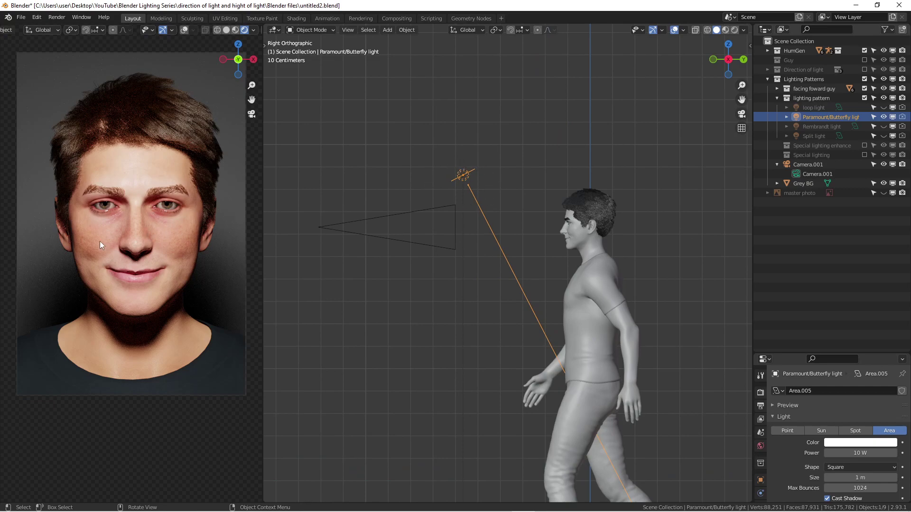
scroll(149, 227, "up", 1)
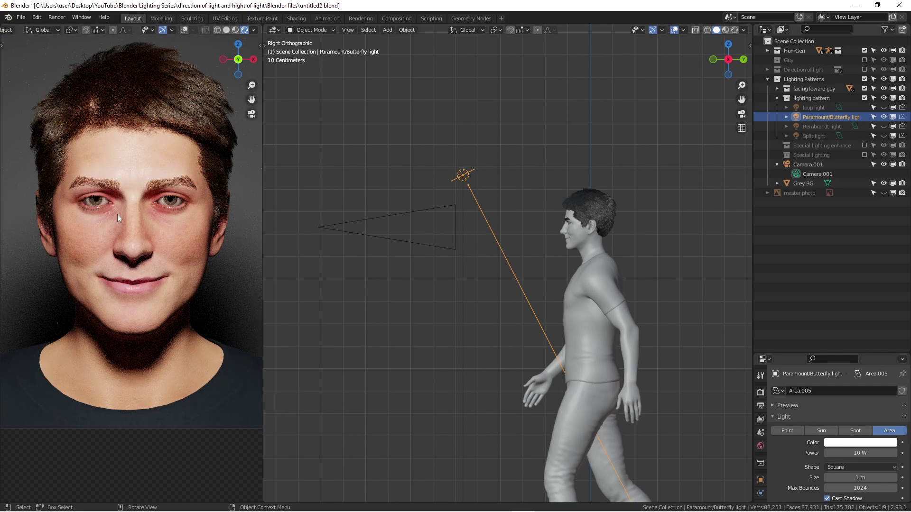
Step: Inspect the figure from the front and from below to relate the overhead light to the shadows on face and neck
middle_click_drag(485, 188, 587, 239)
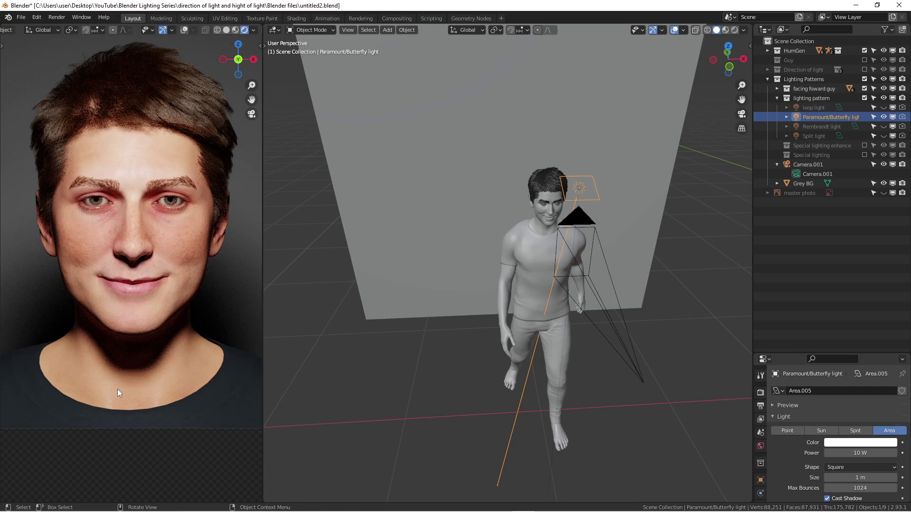
middle_click_drag(547, 270, 534, 274)
scroll(522, 278, "up", 3)
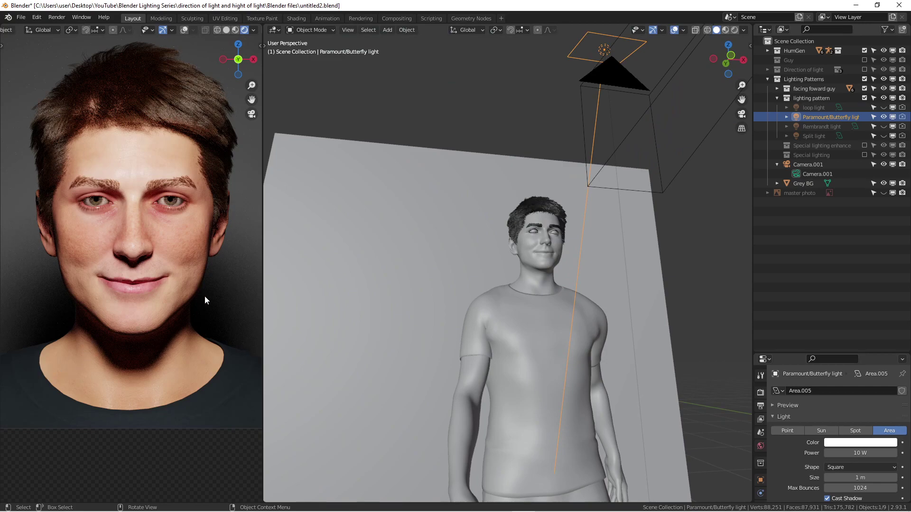
middle_click_drag(532, 214, 414, 262)
scroll(448, 256, "down", 3)
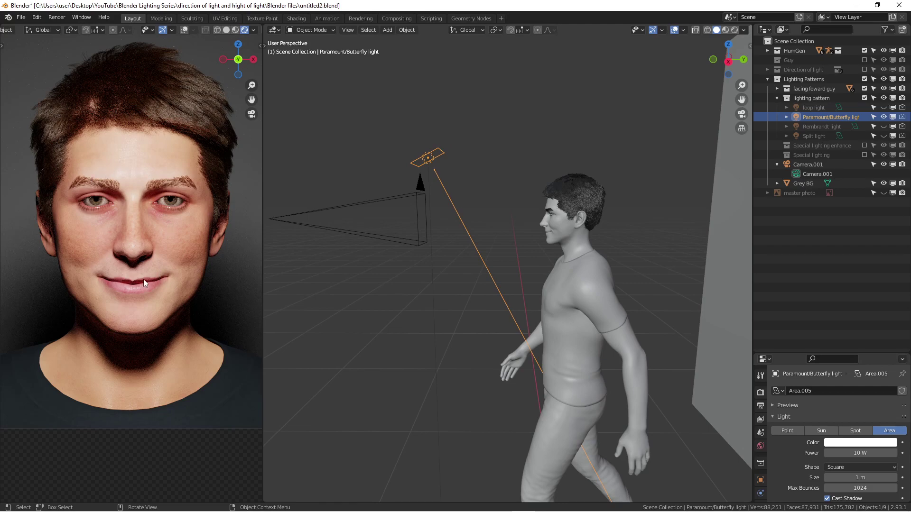
Step: Rotate the Paramount/Butterfly light by about -24.1° in the right side view, aiming it more towards the face, and check the nose shadow
middle_click_drag(378, 142, 420, 200)
key("KP_3")
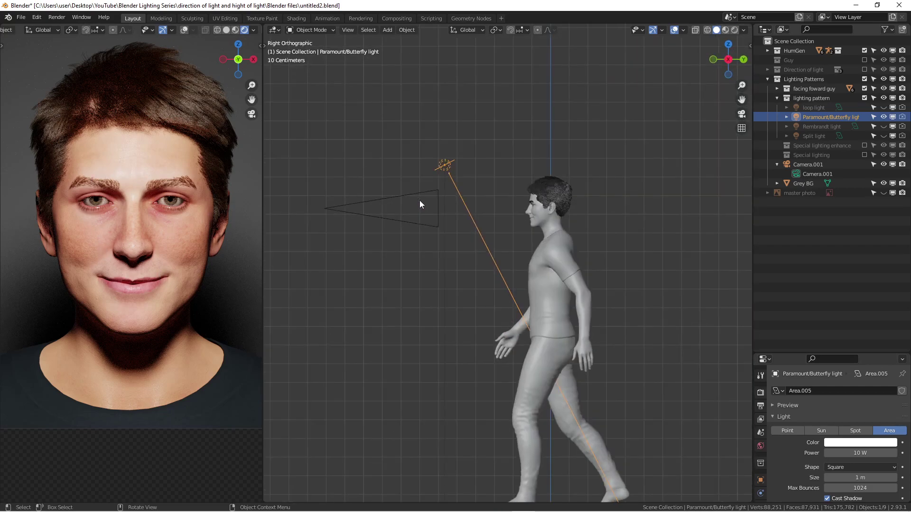
scroll(446, 156, "up", 4)
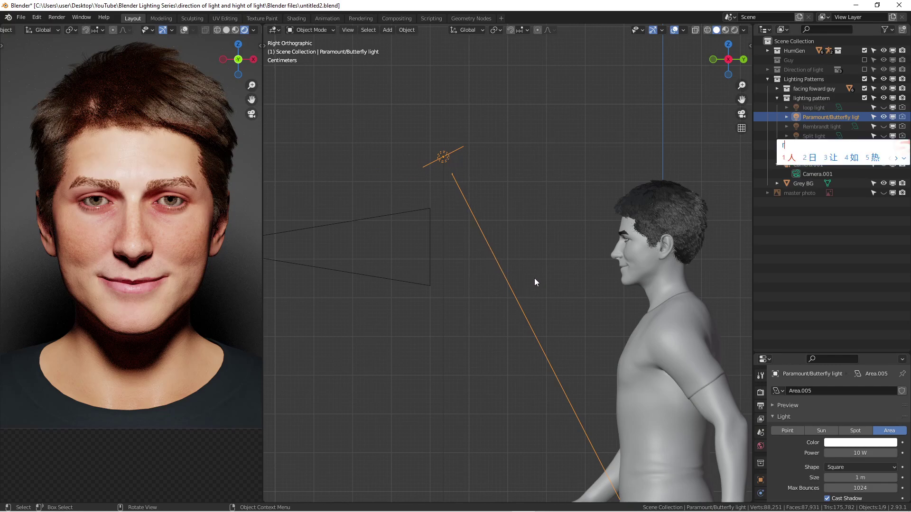
key("r")
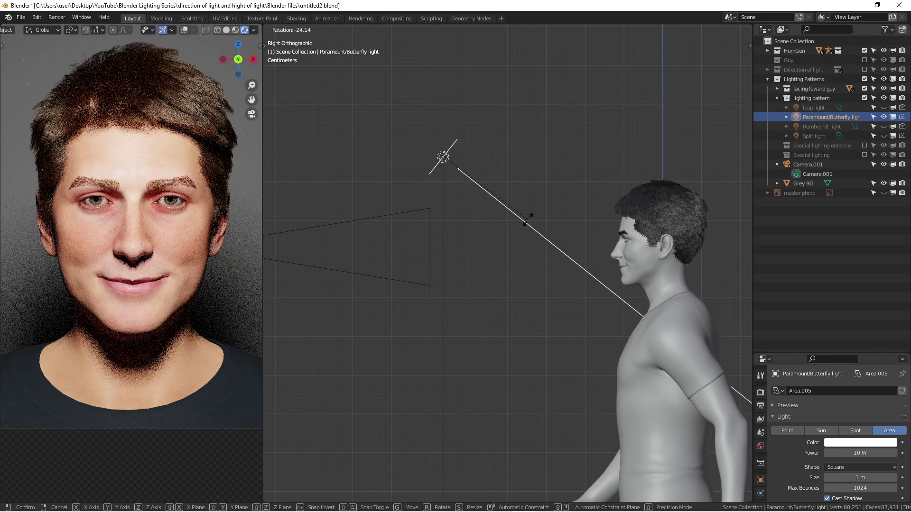
left_click(528, 219)
scroll(144, 215, "up", 4)
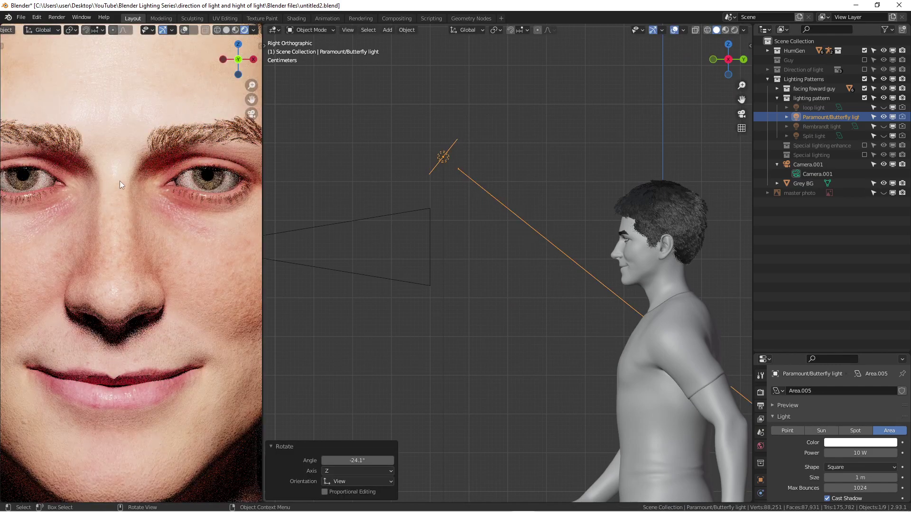
Step: Check the nose shadow at different distances, and rotate the Paramount/Butterfly light by about 14.4° in the right side view, aiming it more steeply downward
scroll(126, 225, "down", 4)
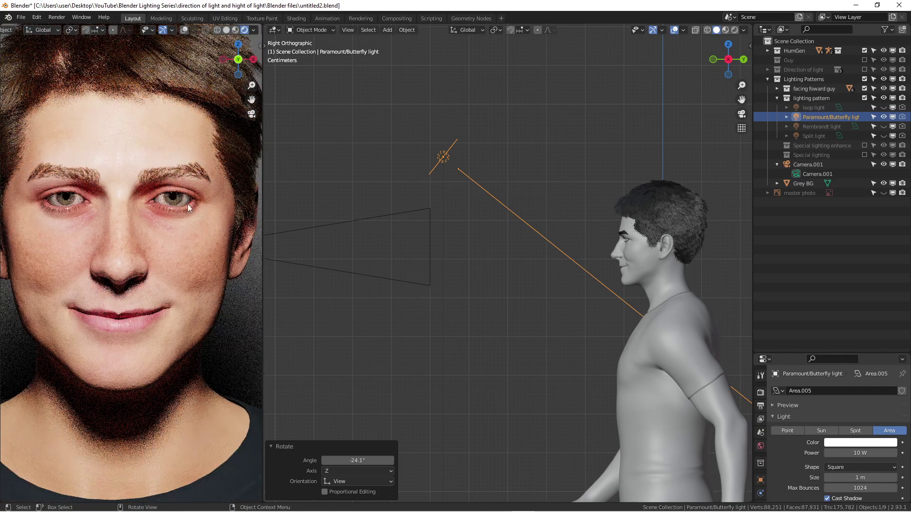
scroll(426, 141, "down", 1)
scroll(153, 250, "down", 1)
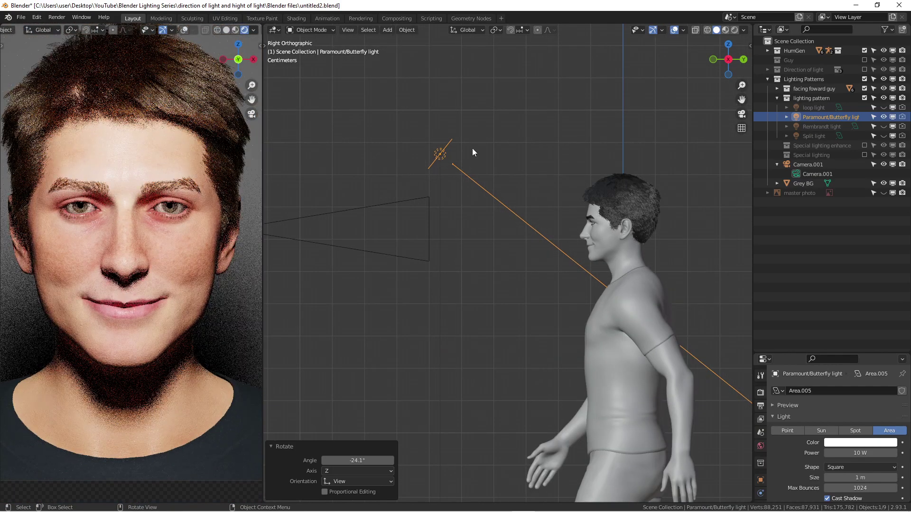
scroll(123, 230, "up", 2)
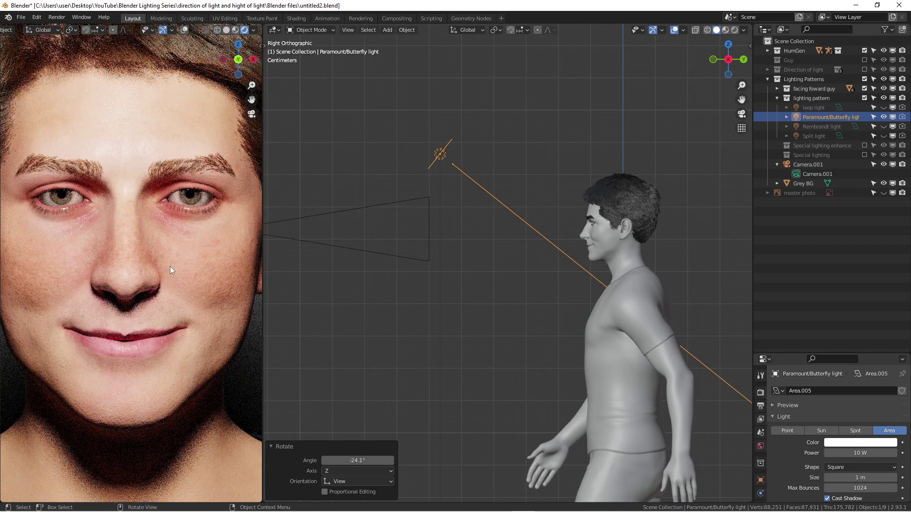
scroll(441, 161, "down", 3)
scroll(95, 245, "down", 2)
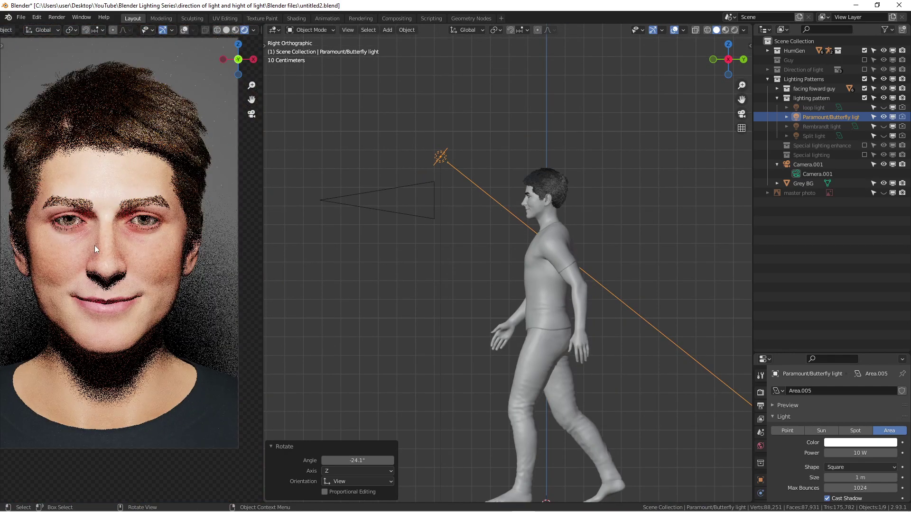
scroll(111, 277, "up", 1)
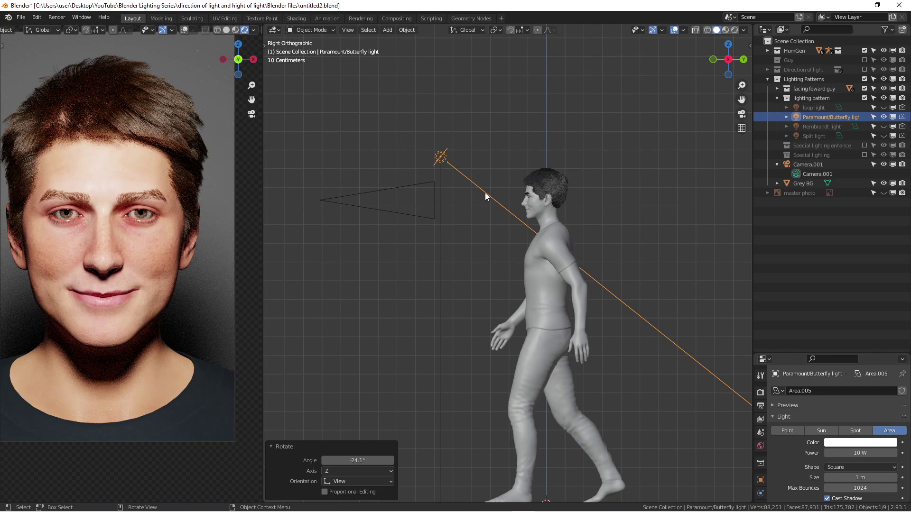
key("r")
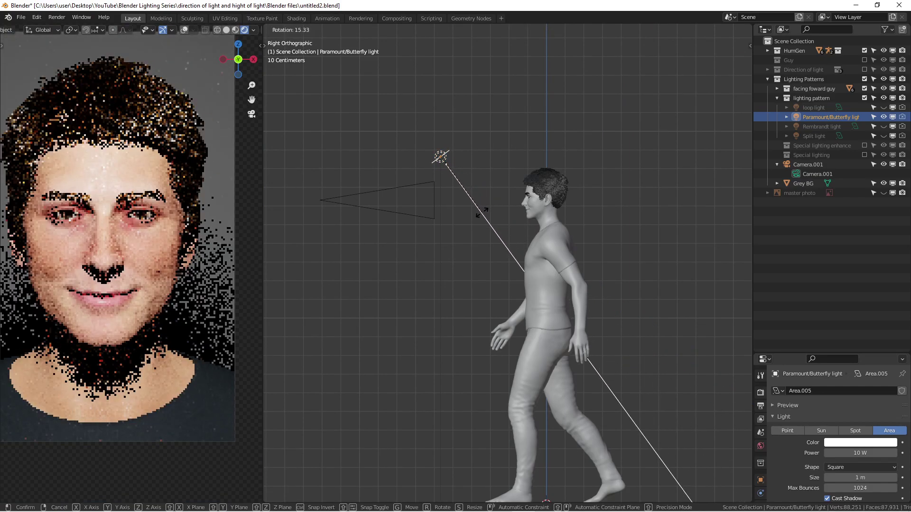
left_click(479, 212)
scroll(124, 220, "down", 2)
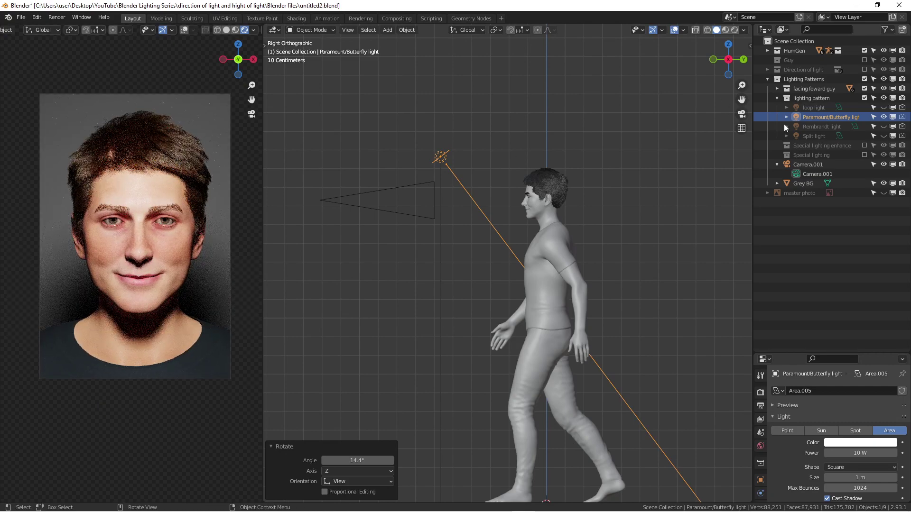
Step: Hide the Paramount/Butterfly light, show the loop light, and view its placement beside the camera from above
left_click(884, 117)
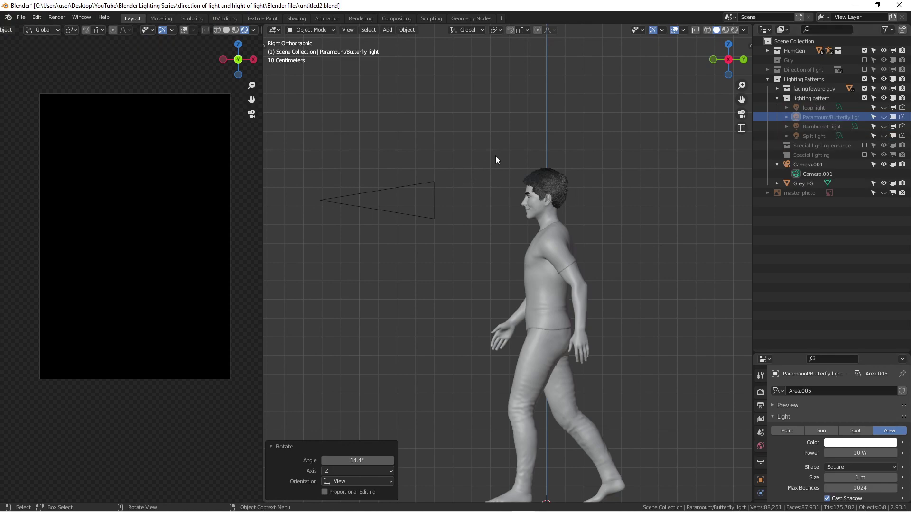
left_click(883, 108)
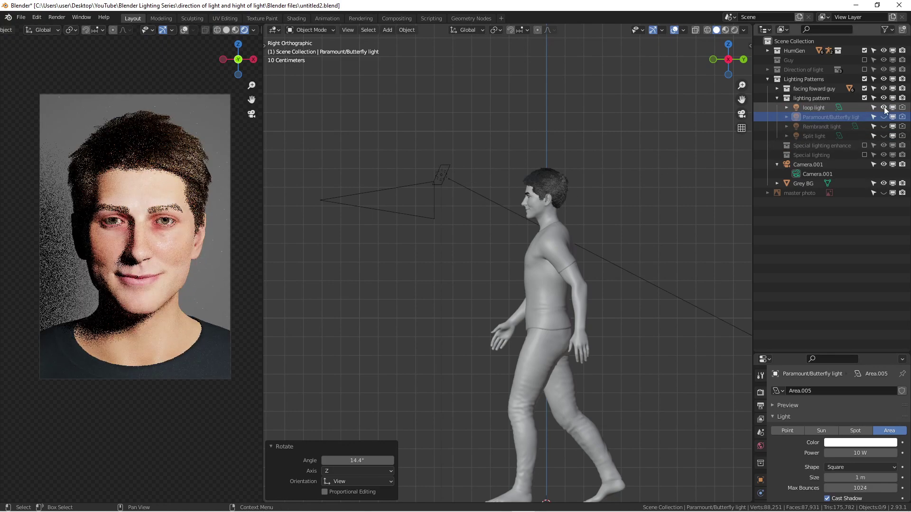
middle_click_drag(348, 196, 434, 214)
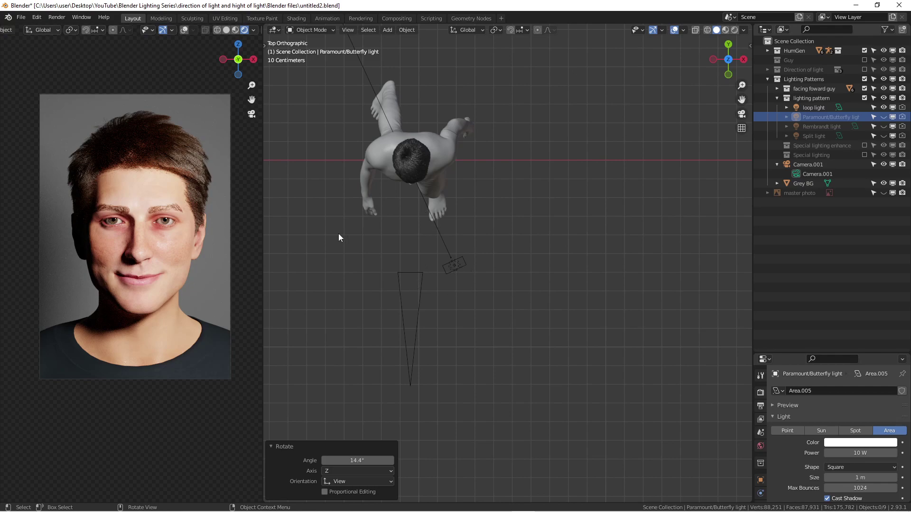
middle_click_drag(452, 232, 535, 214, "shift")
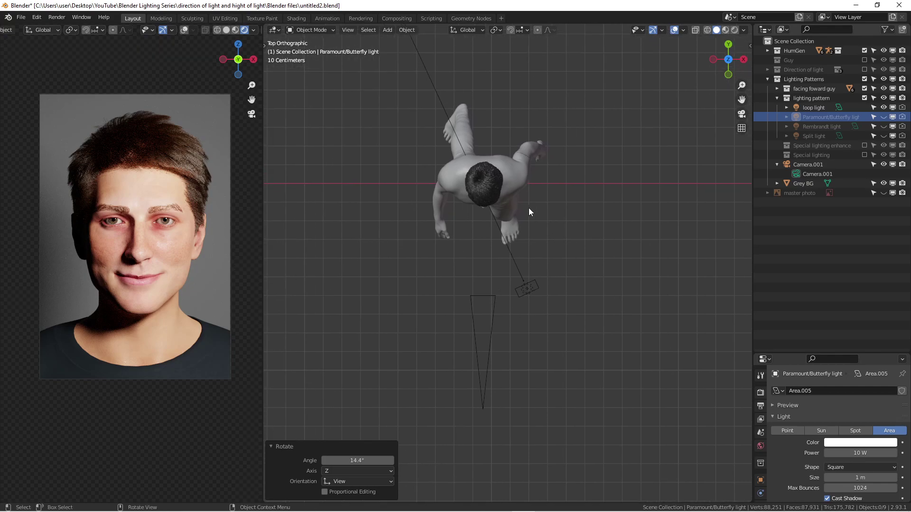
Step: Inspect the loop light's nose shadow in the render up close and widen the render viewport
scroll(144, 247, "up", 1)
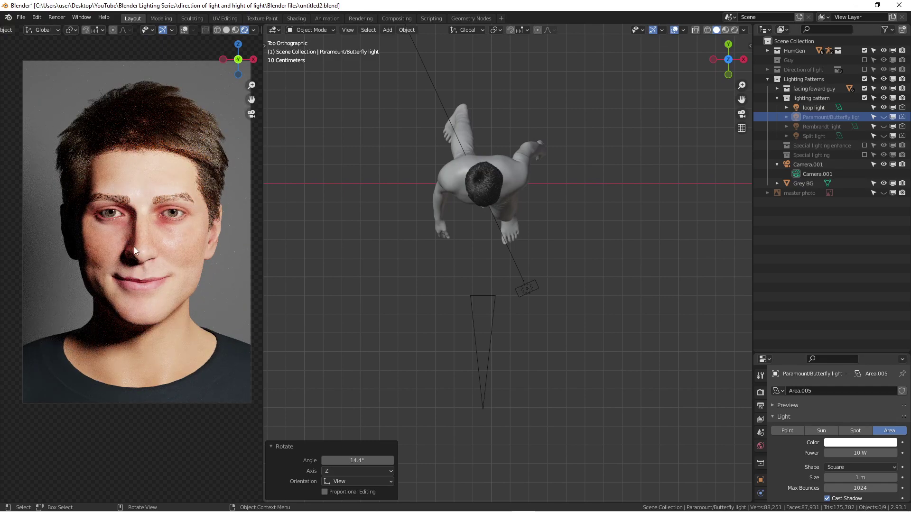
scroll(133, 246, "up", 3)
scroll(189, 232, "down", 2)
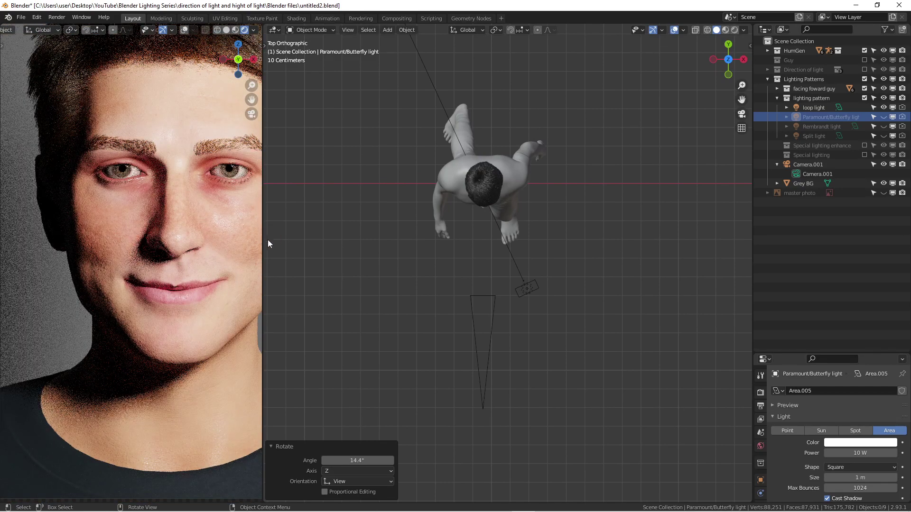
key("ctrl+z")
left_click_drag(262, 244, 377, 244)
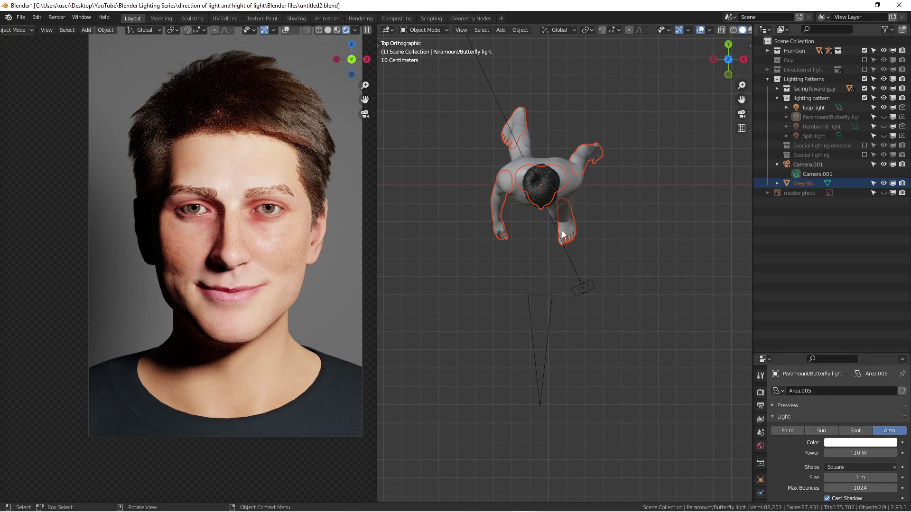
Step: Select the loop light and examine its position from the front and above, along with the nose shadow in the render
left_click(582, 290)
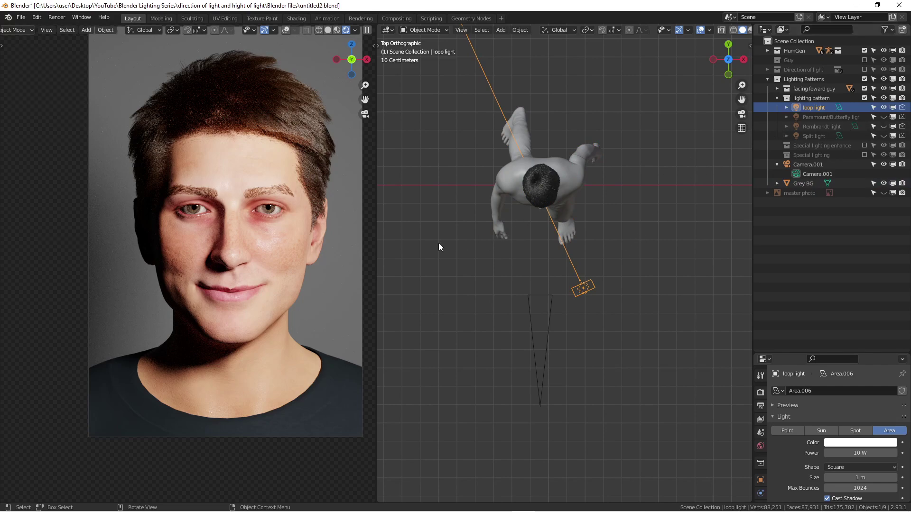
middle_click_drag(584, 255, 565, 189, "alt")
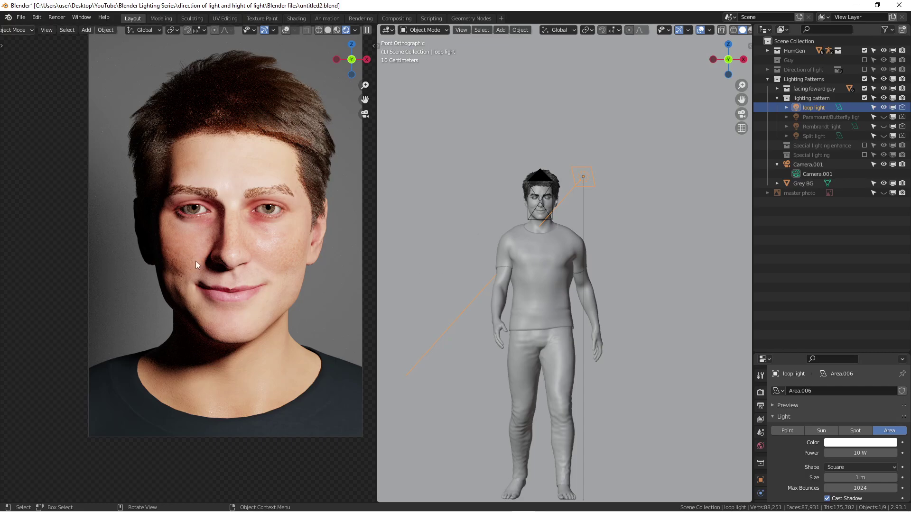
scroll(196, 261, "up", 4)
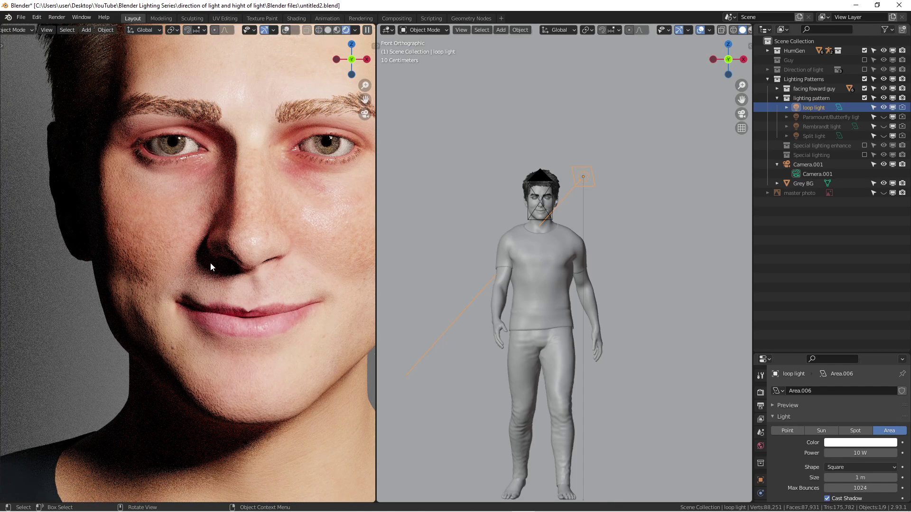
scroll(138, 264, "down", 4)
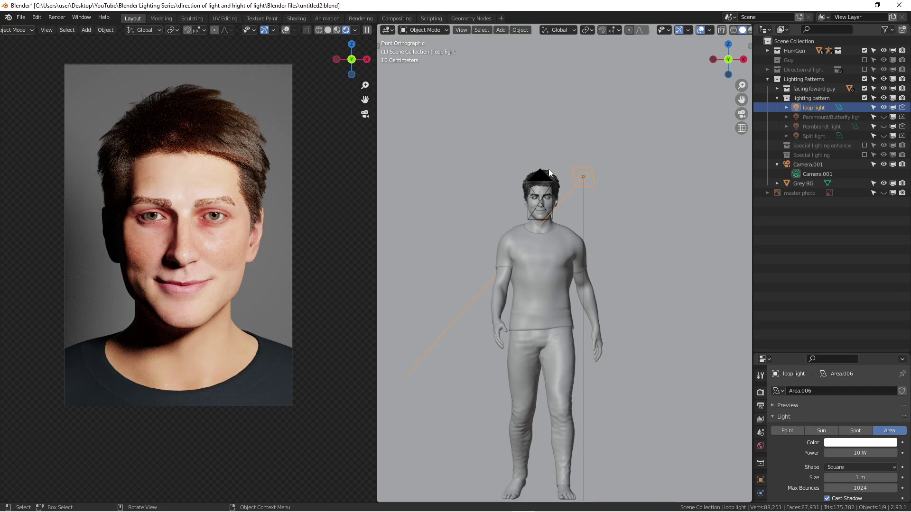
key("KP_7")
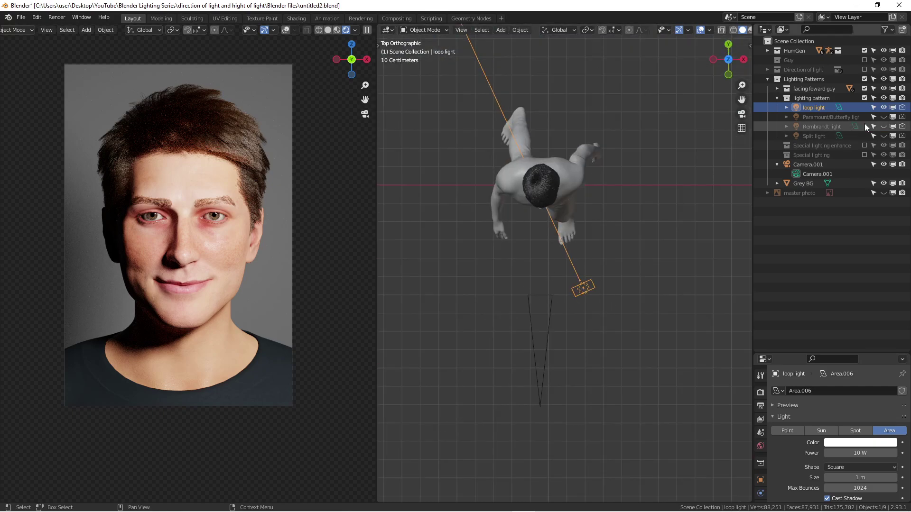
Step: Replace the loop light with the Rembrandt light, and examine its position and facial shadows from the front and above
left_click(882, 108)
left_click(883, 126)
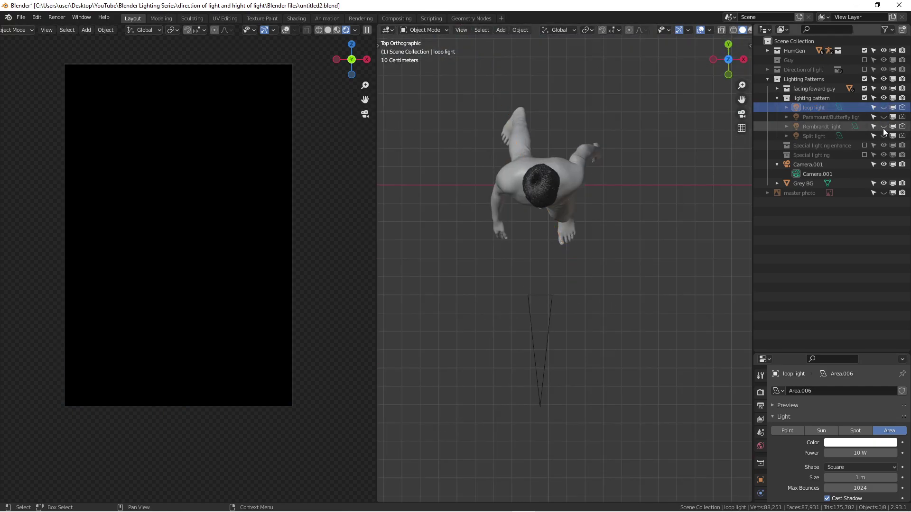
key("KP_1")
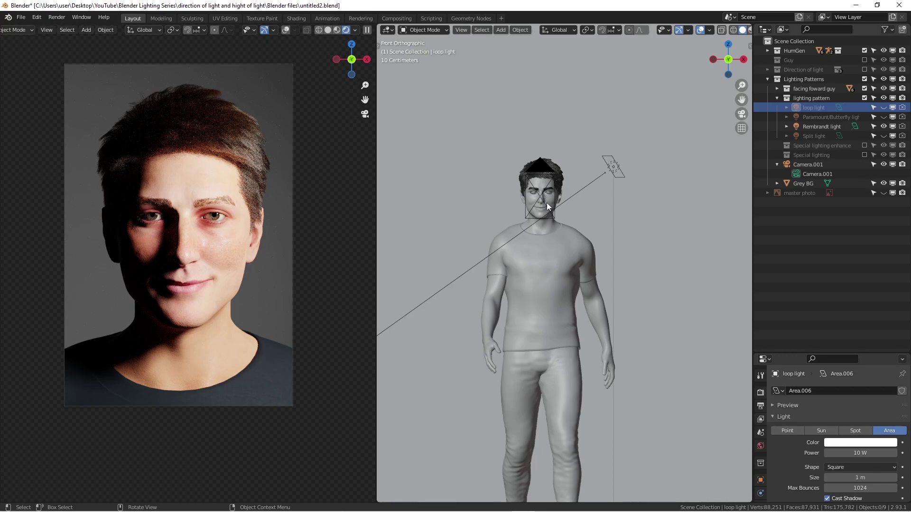
scroll(132, 244, "up", 1)
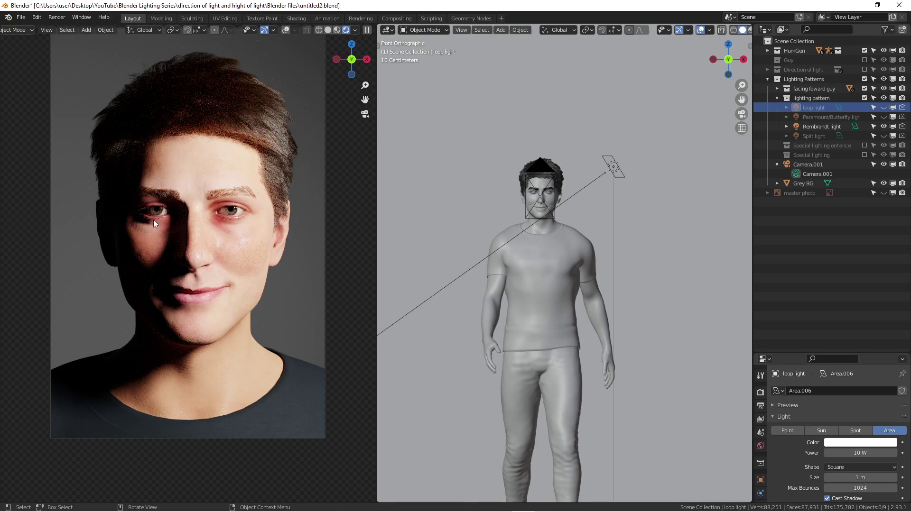
middle_click_drag(617, 176, 612, 232, "alt")
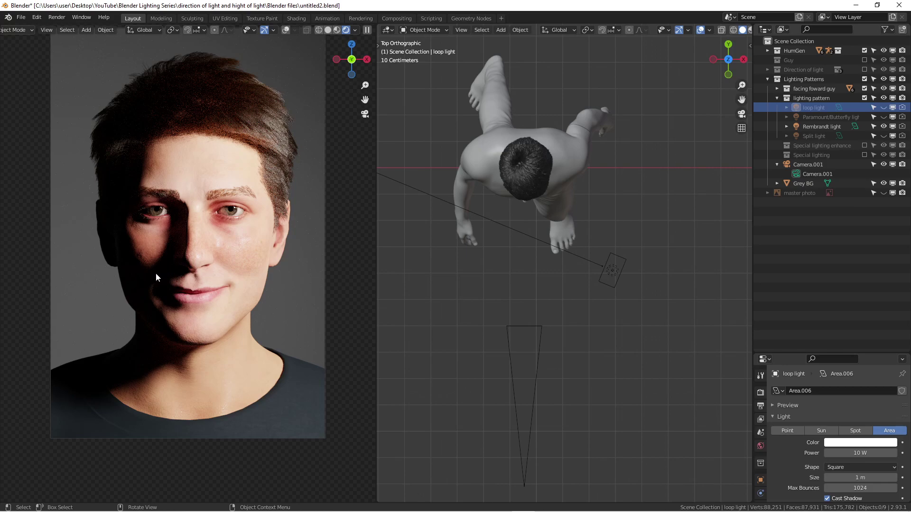
Step: Switch back to the loop light and move it sideways by about 0.104 m in X and 0.135 m in Y
left_click(883, 107)
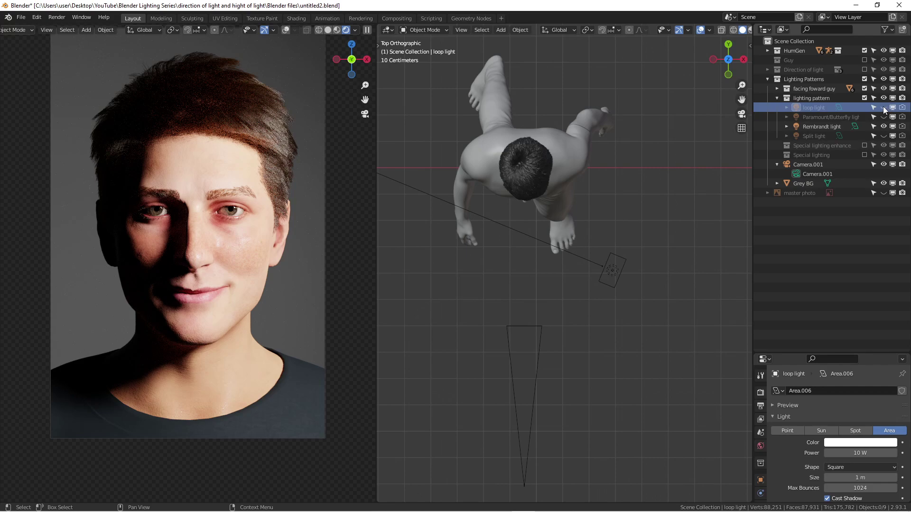
left_click(883, 125)
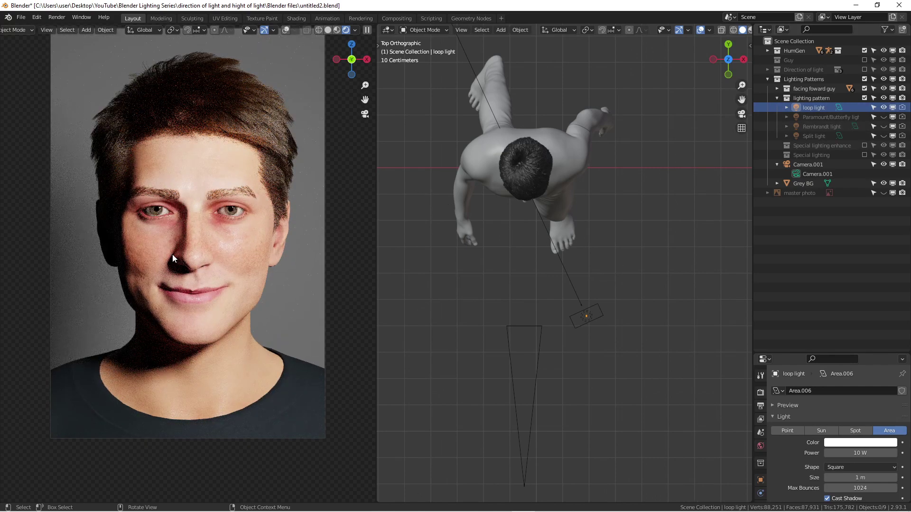
left_click(585, 319)
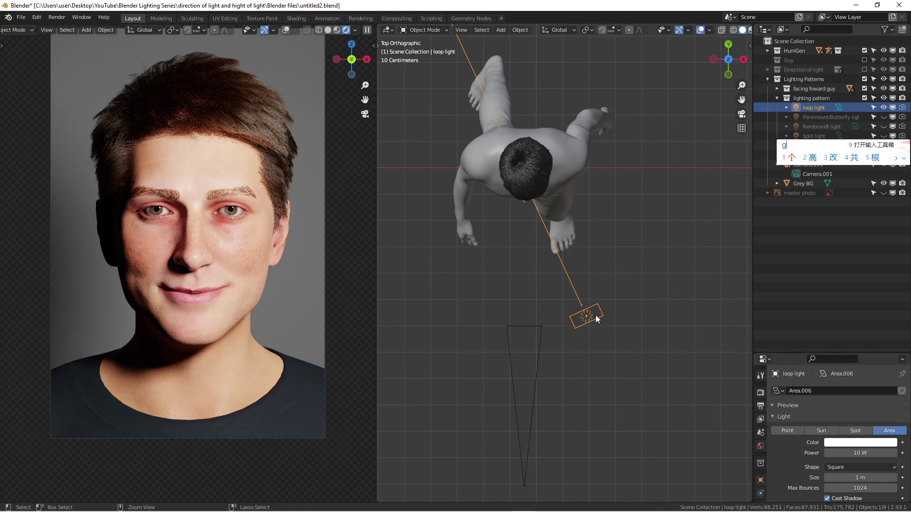
key("g")
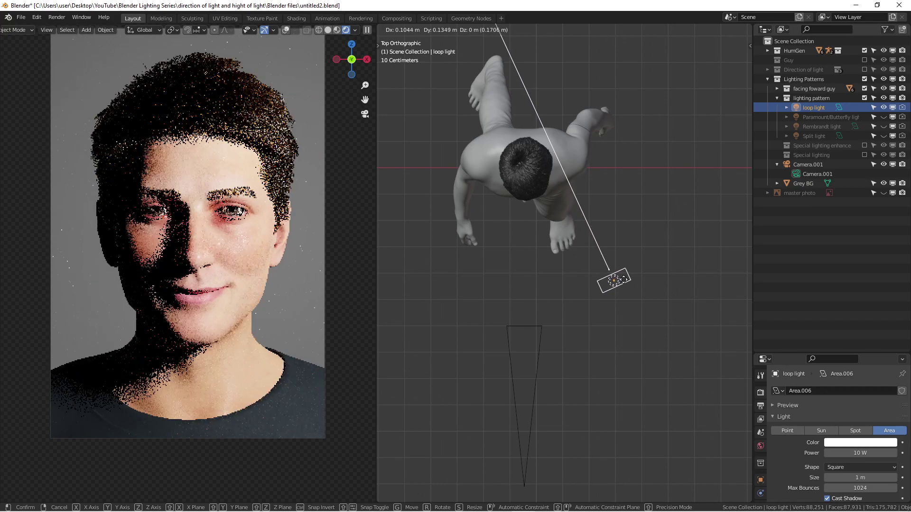
left_click(616, 282)
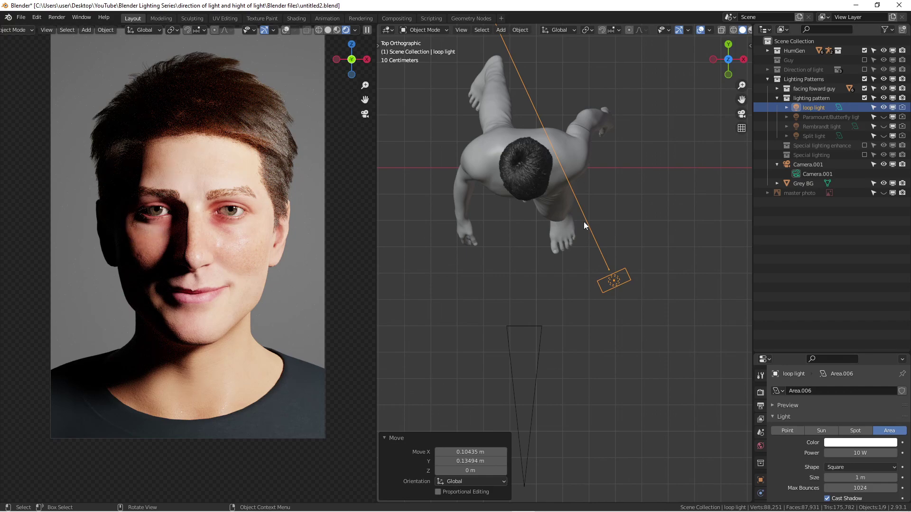
Step: Undo the loop light's move, hide it, and show the Rembrandt light again
key("KP_0")
key("KP_0")
key("ctrl+z")
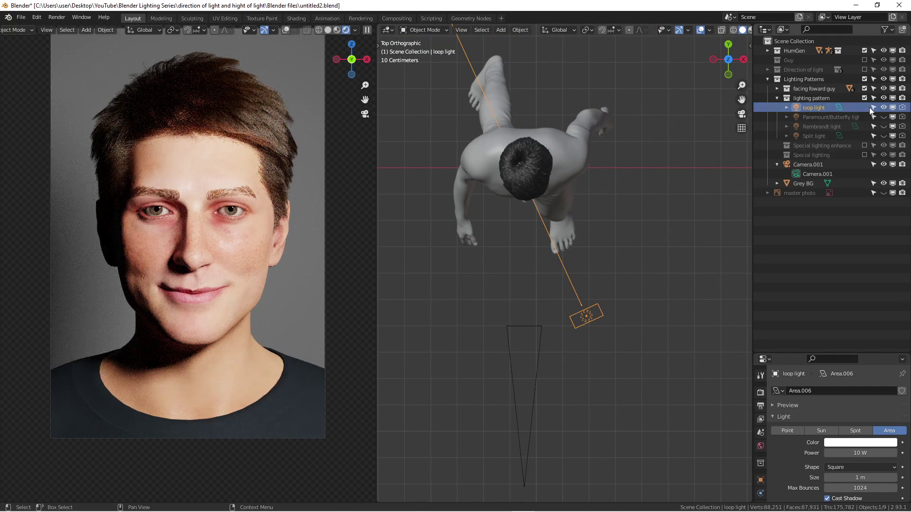
left_click(883, 107)
left_click(883, 127)
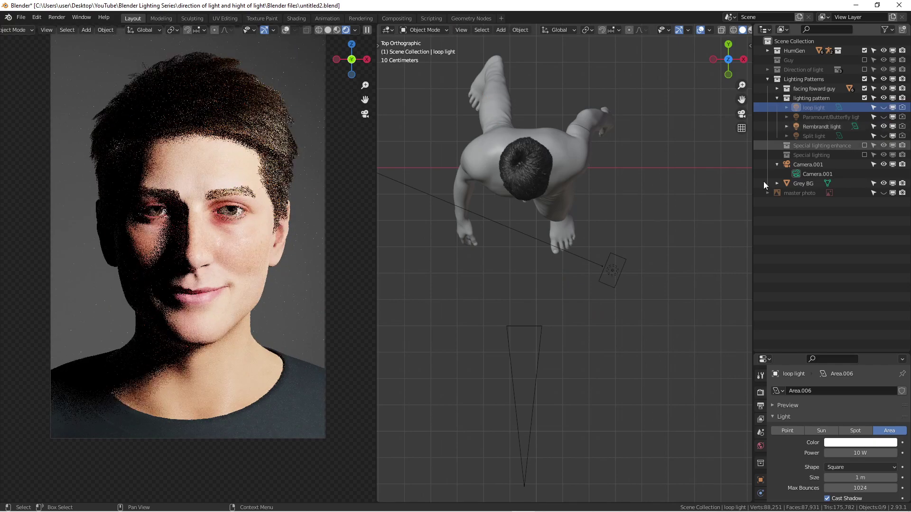
Step: Try scaling the Rembrandt light up by a factor of about 5.086 to compare the shadows, and undo the resize
left_click(615, 268)
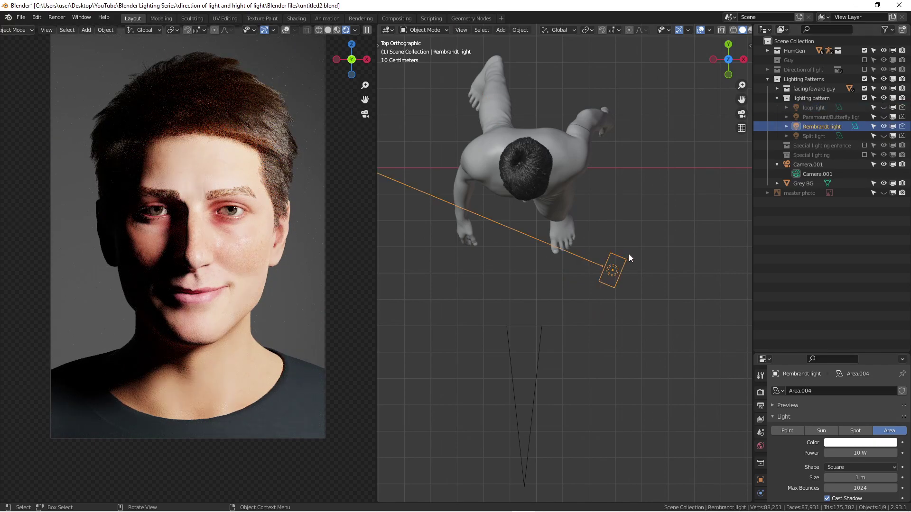
key("s")
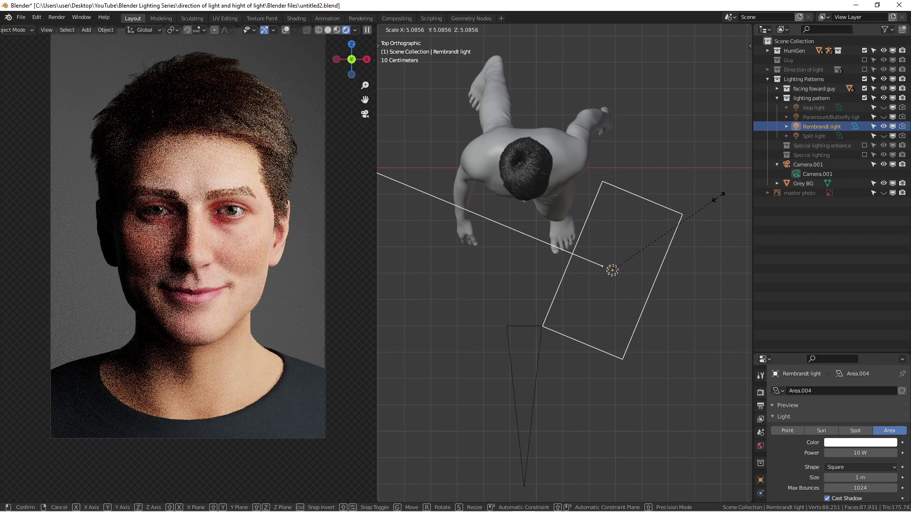
left_click(713, 200)
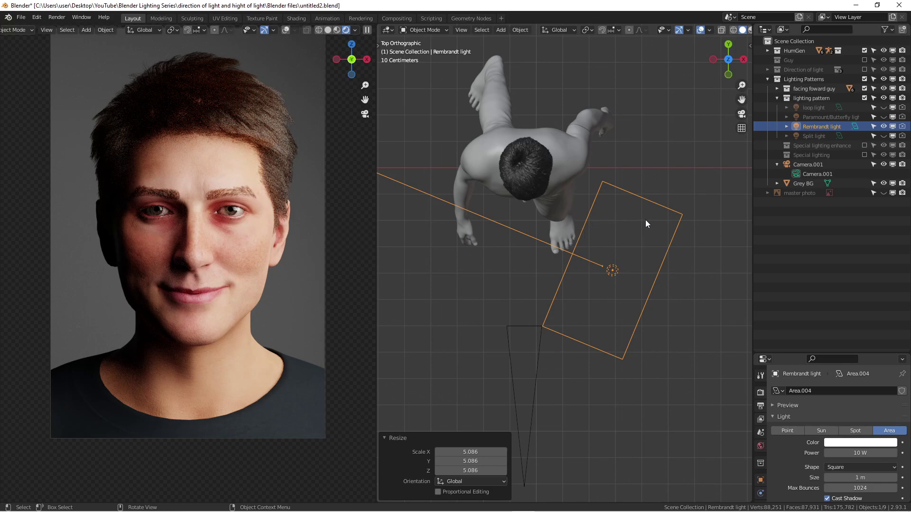
key("ctrl")
key("ctrl+z")
key("ctrl+z")
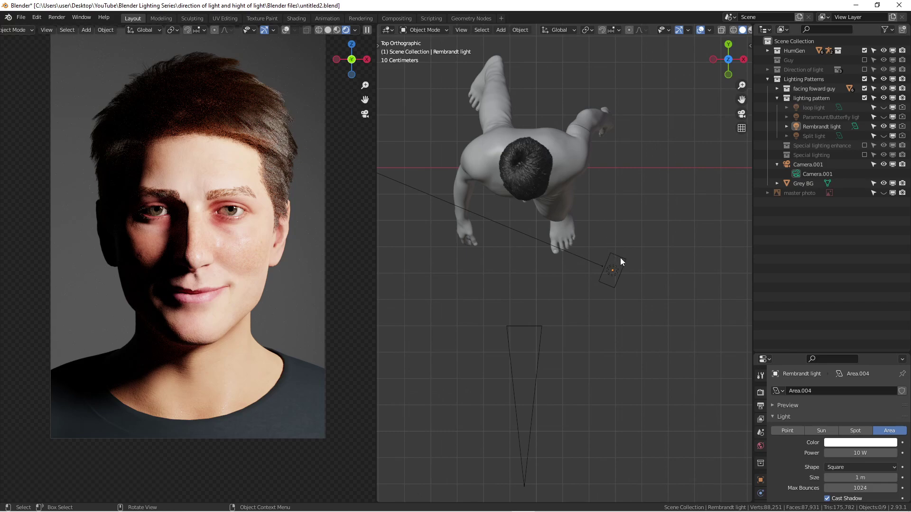
Step: Hide the Rembrandt light and show the Split light to light the face from the side
left_click(884, 126)
left_click(883, 136)
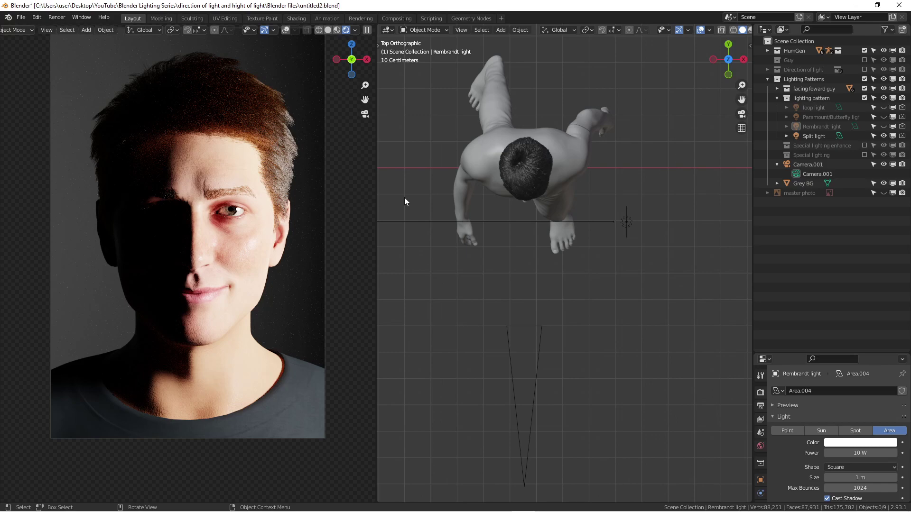
Step: Select the Split light and examine its sideways placement relative to the model in perspective and top views
left_click(626, 222)
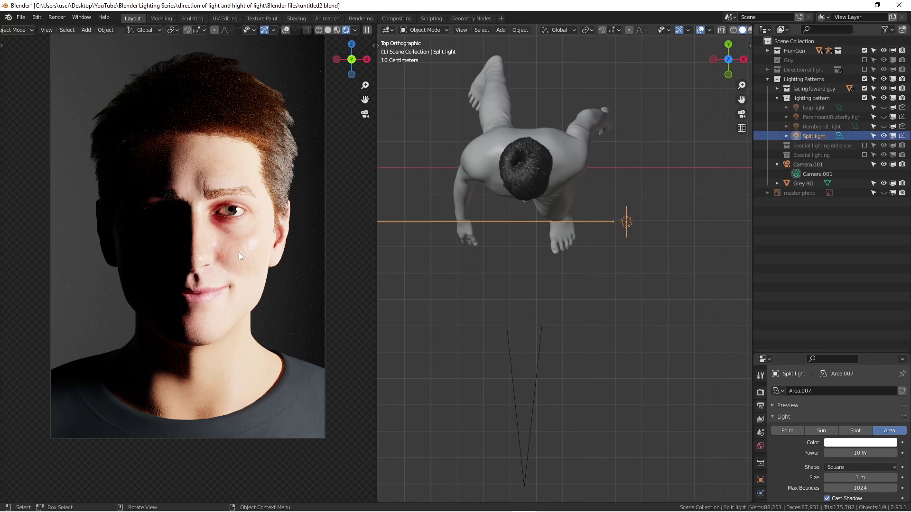
middle_click_drag(563, 188, 420, 240)
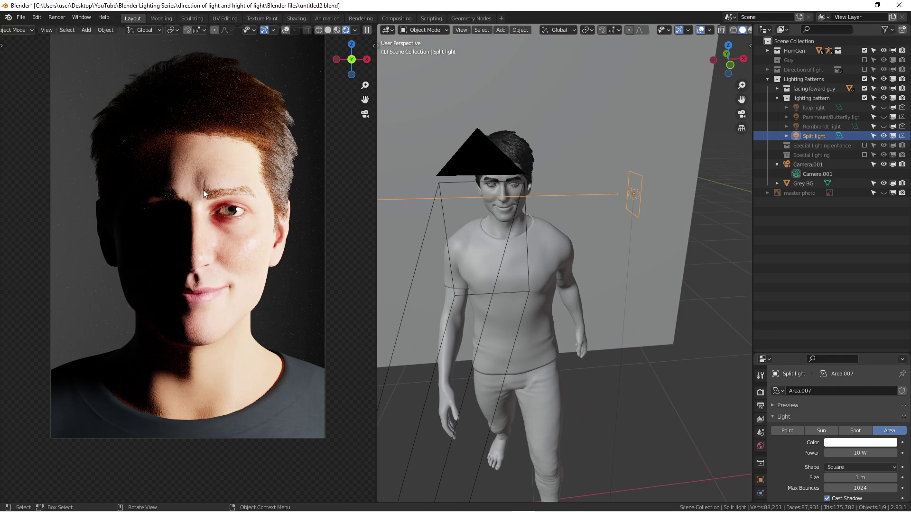
scroll(203, 192, "down", 2)
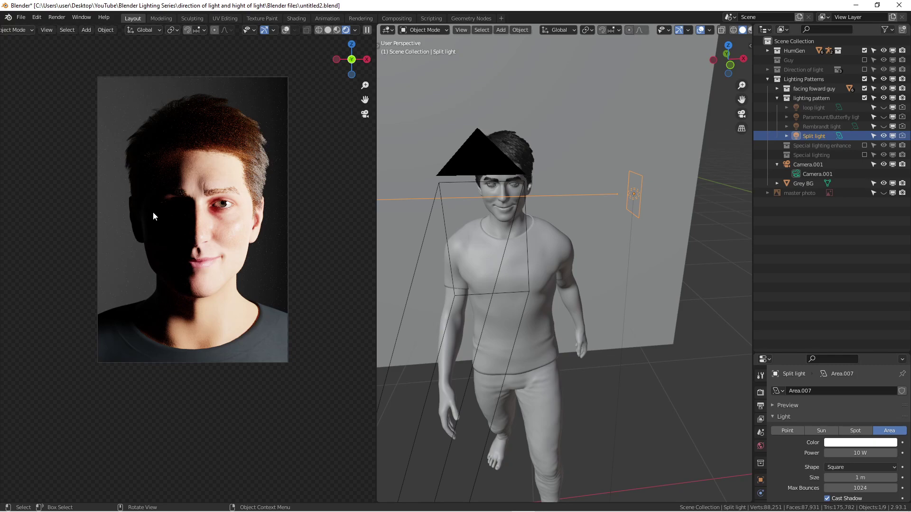
scroll(166, 208, "up", 1)
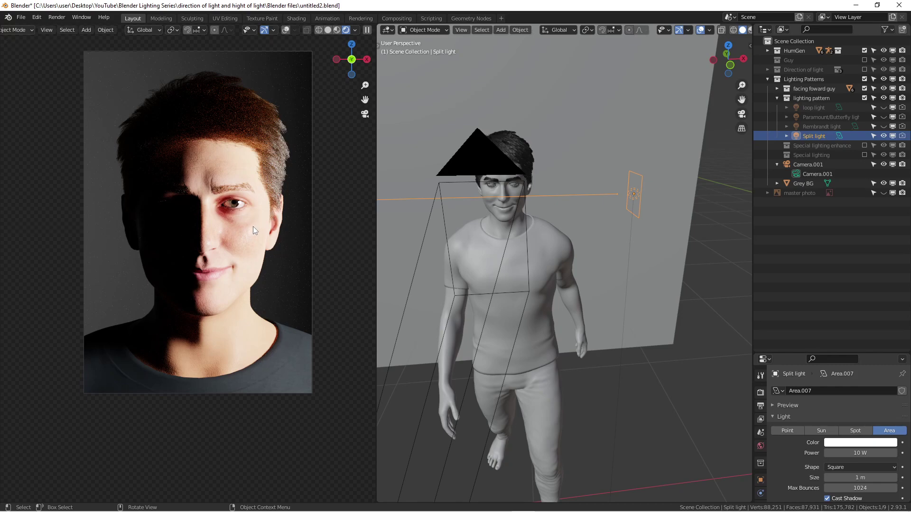
middle_click_drag(494, 194, 487, 218, "alt")
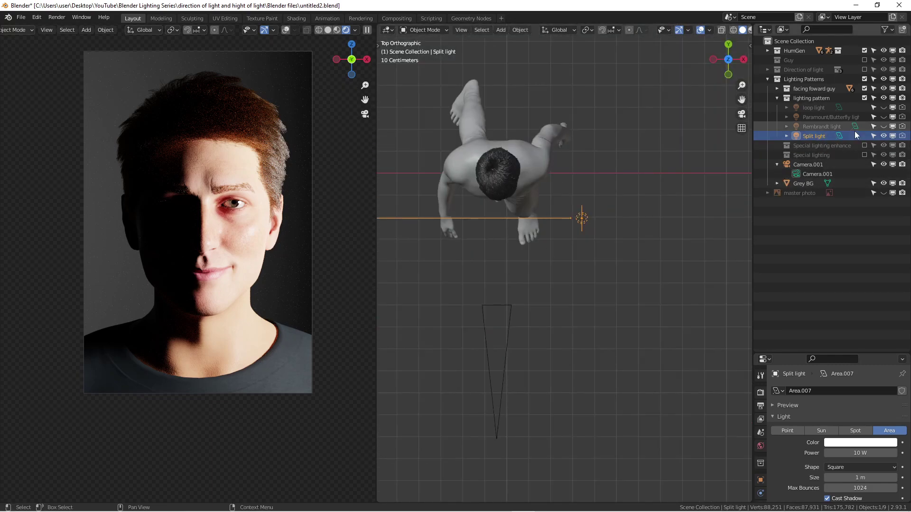
Step: Hide the Split light, enable the Special lighting collection, and hide Top light.001 so only the Top light remains
left_click(884, 136)
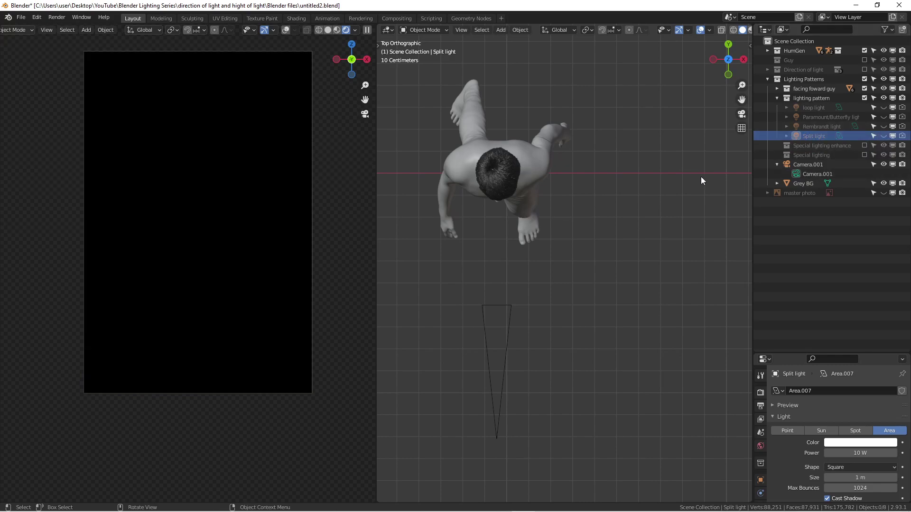
left_click(864, 155)
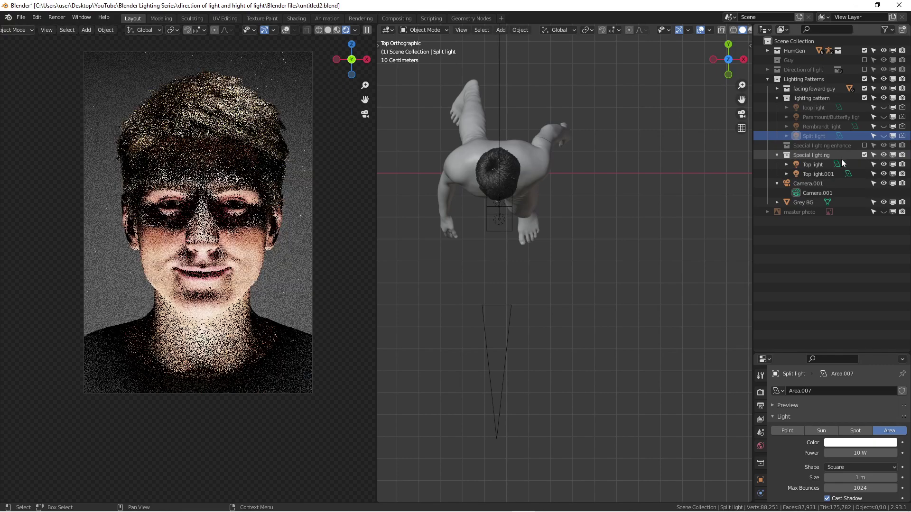
left_click(883, 174)
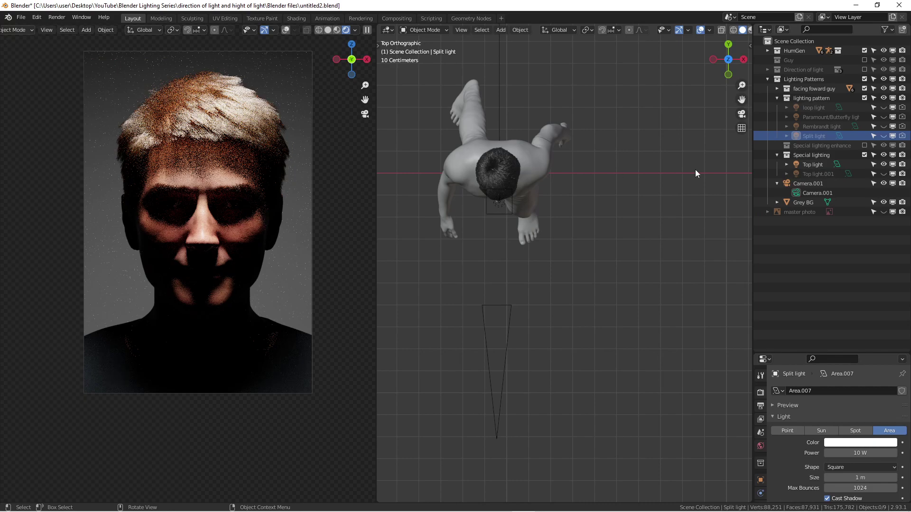
Step: Select the Top light and examine its position above the head from the side, along with the facial shadows
left_click(824, 165)
middle_click_drag(647, 192, 644, 134)
scroll(240, 226, "up", 2)
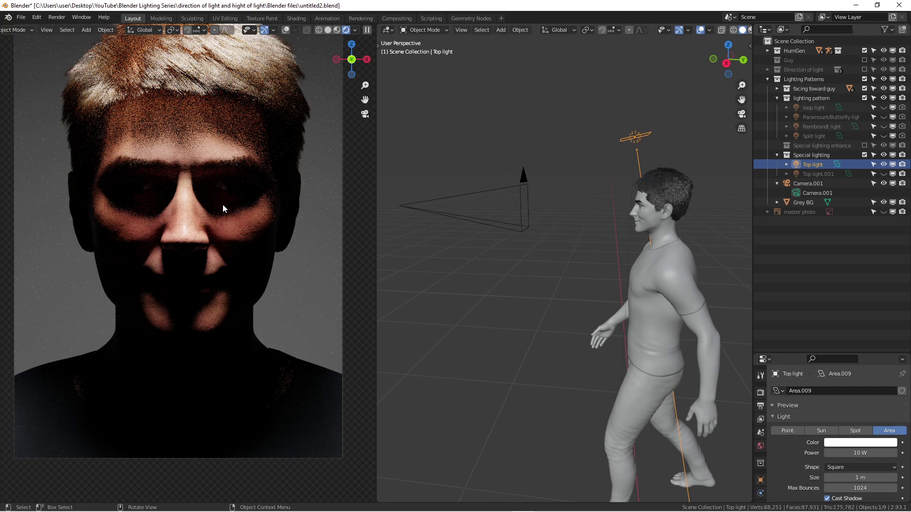
scroll(238, 193, "down", 2)
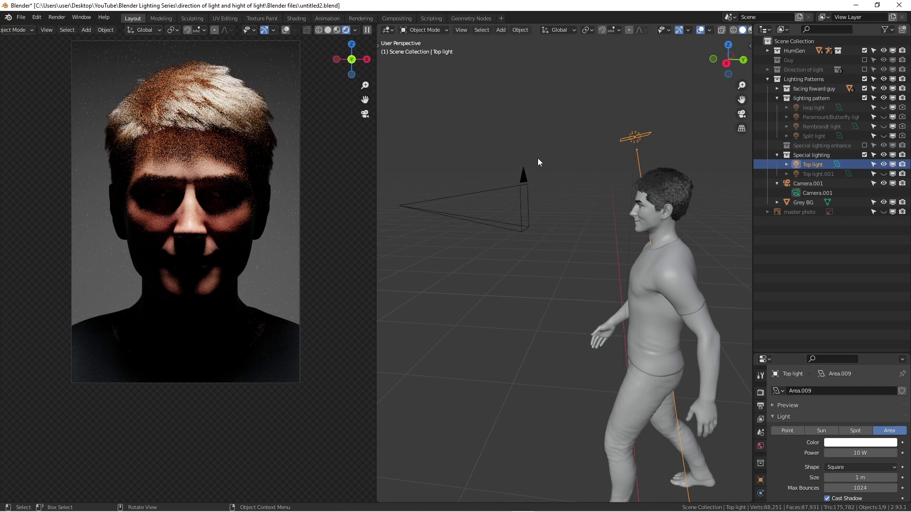
middle_click_drag(537, 158, 556, 152, "alt")
scroll(526, 152, "down", 5)
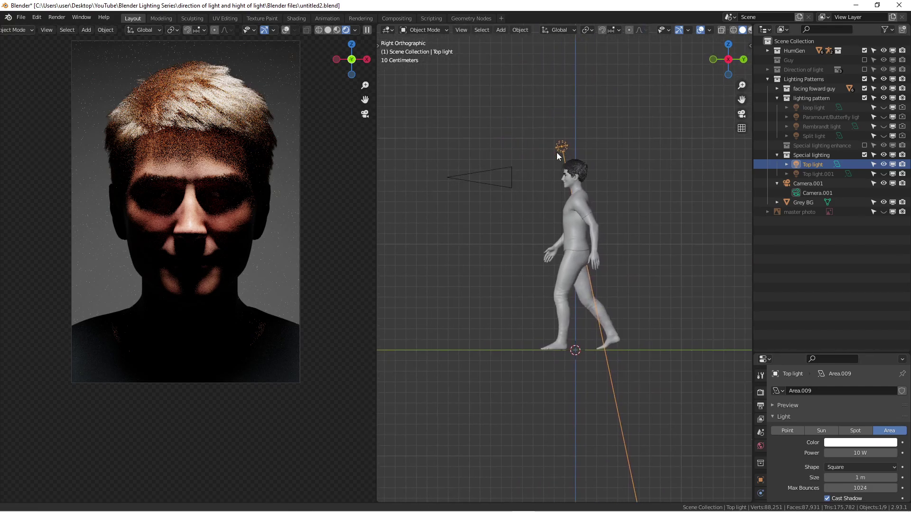
scroll(576, 150, "up", 1)
scroll(565, 144, "up", 3)
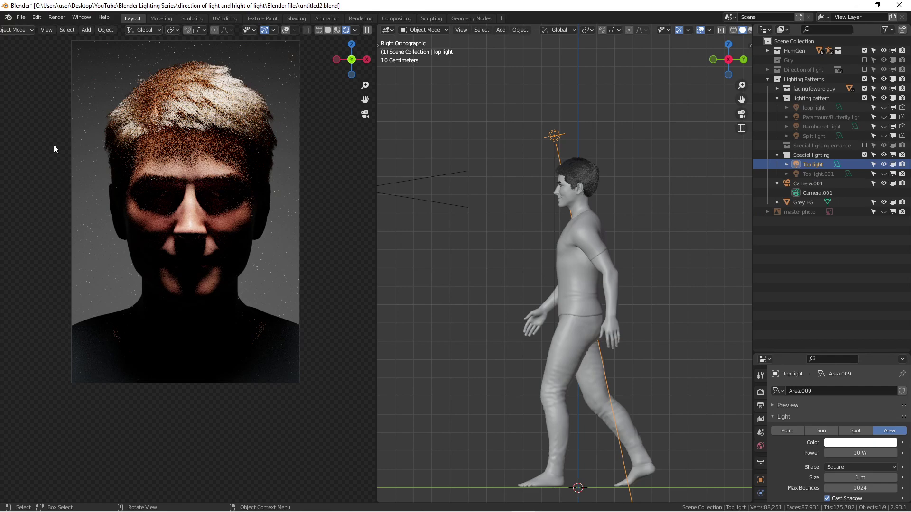
Step: Enable the Special lighting enhance collection and select the Black BG plane behind the model to show the setup
left_click(864, 146)
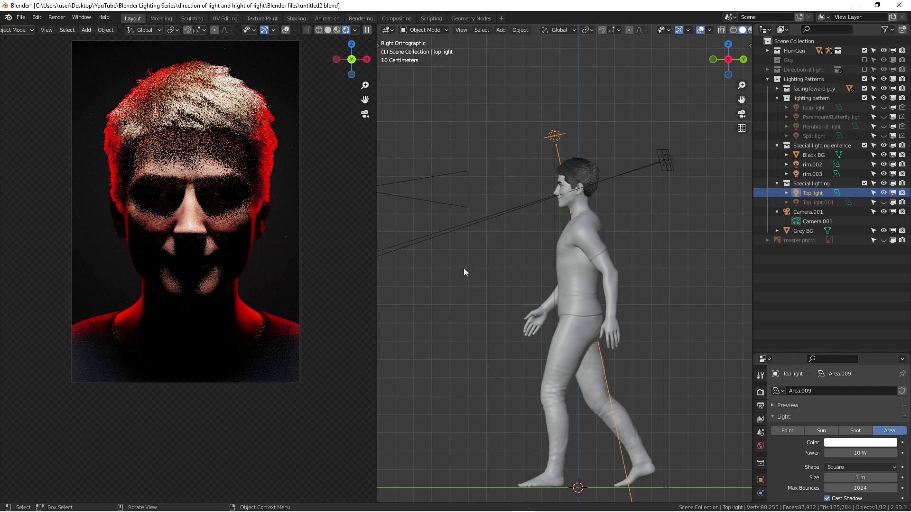
middle_click_drag(589, 150, 624, 188)
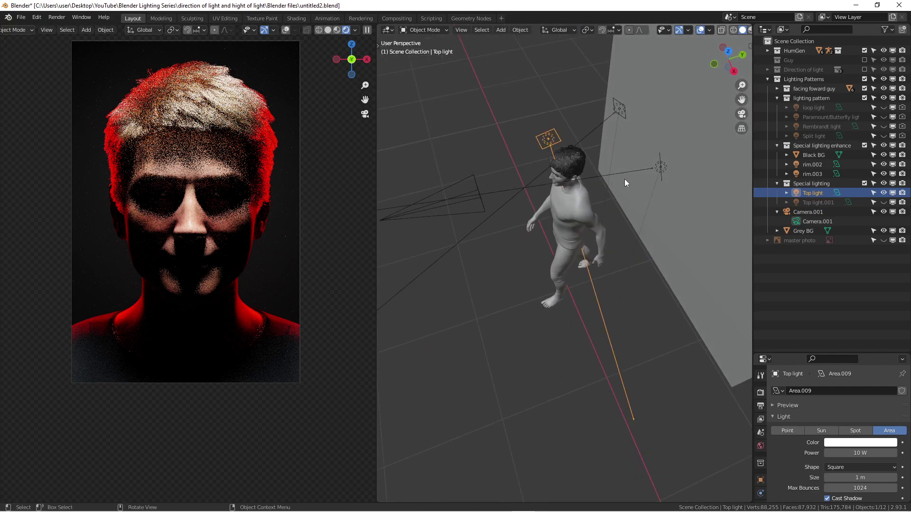
left_click(670, 114)
middle_click_drag(670, 115, 583, 176)
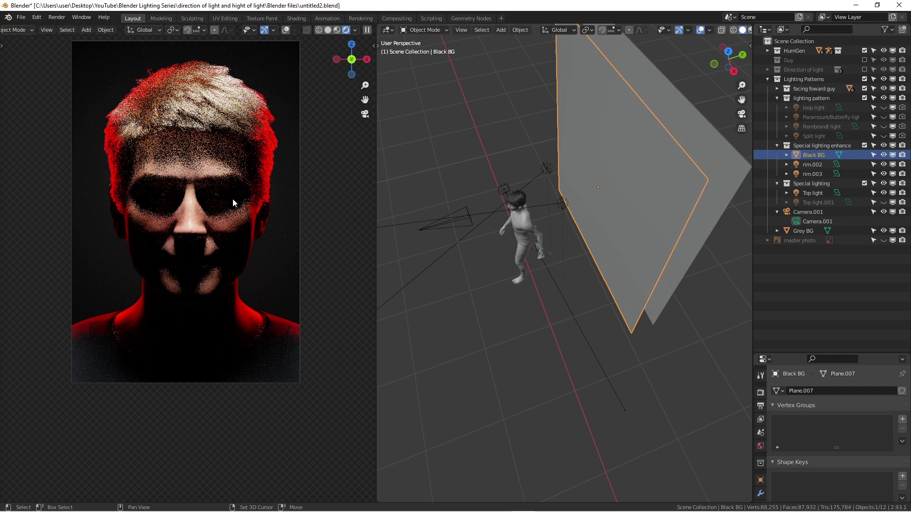
scroll(151, 232, "up", 1)
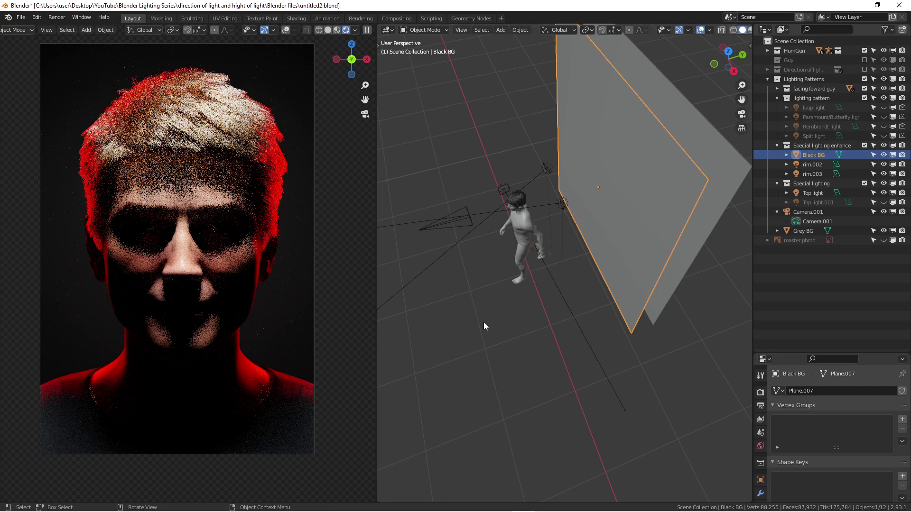
Step: Collapse the Special lighting enhance collection, hide the Top light, and show Top light.001 to light the face from below
left_click(776, 145)
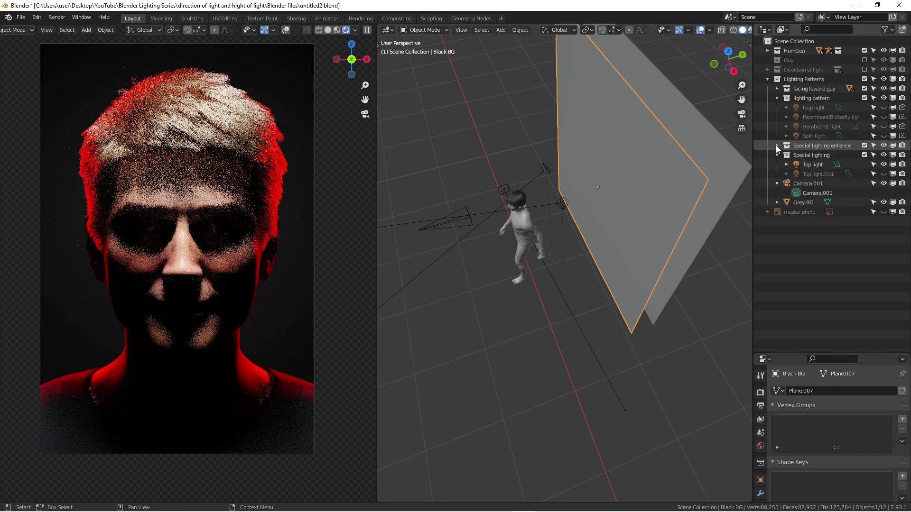
left_click(807, 165)
left_click(883, 164)
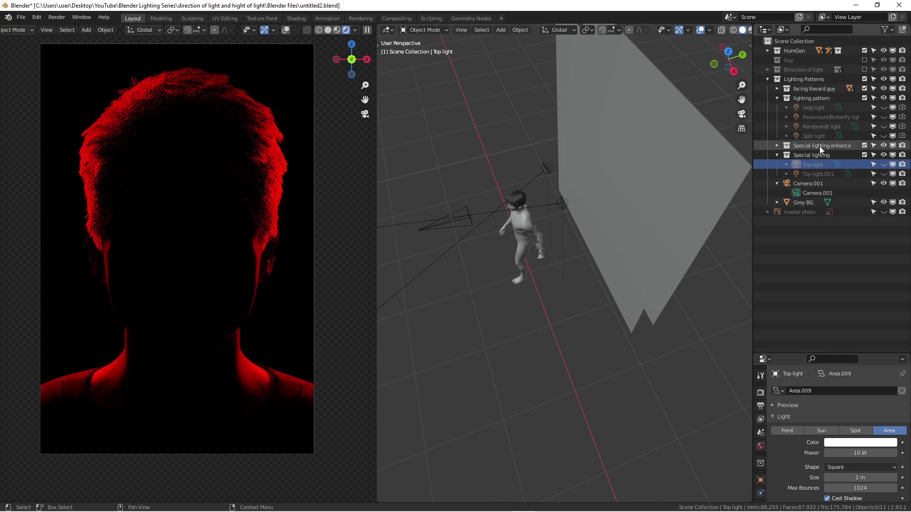
left_click(883, 174)
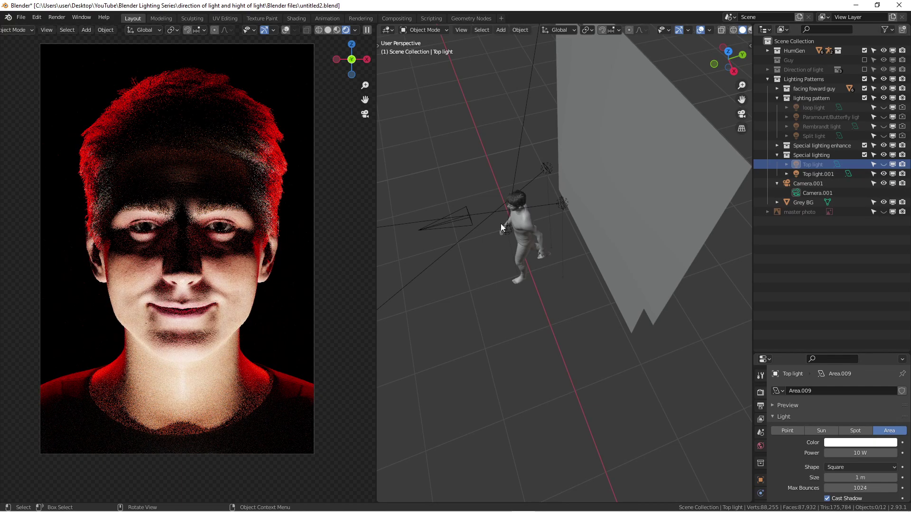
Step: Select Top light.001 and examine its position below the face and the shadows it casts in the render
middle_click_drag(500, 223, 537, 267)
scroll(537, 267, "up", 3)
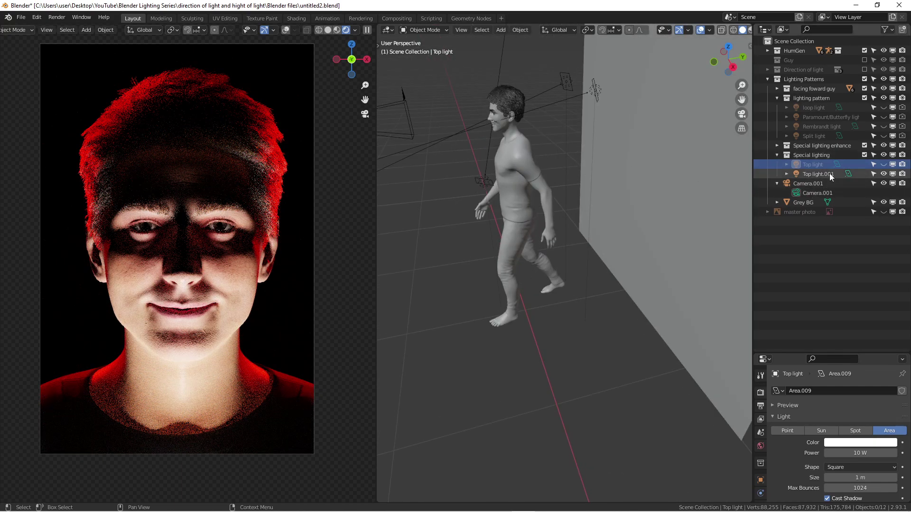
left_click(483, 181)
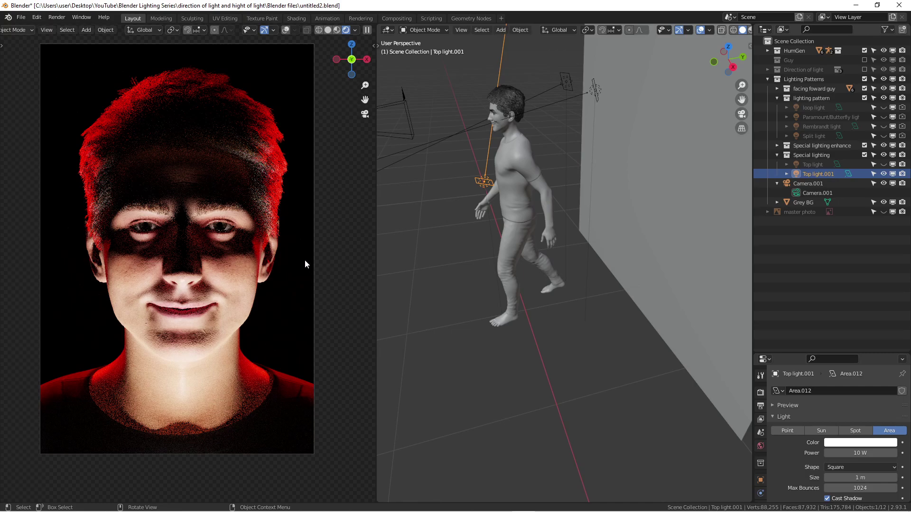
scroll(371, 221, "down", 1)
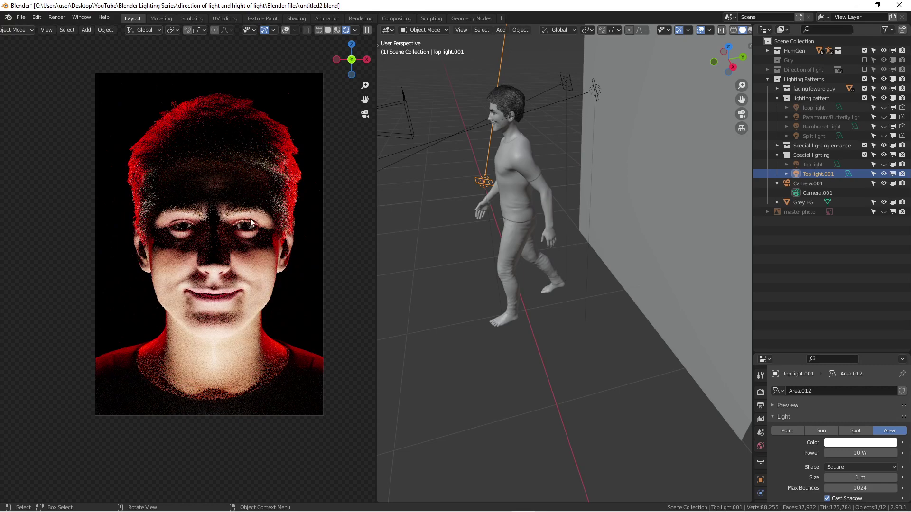
middle_click_drag(449, 199, 479, 191)
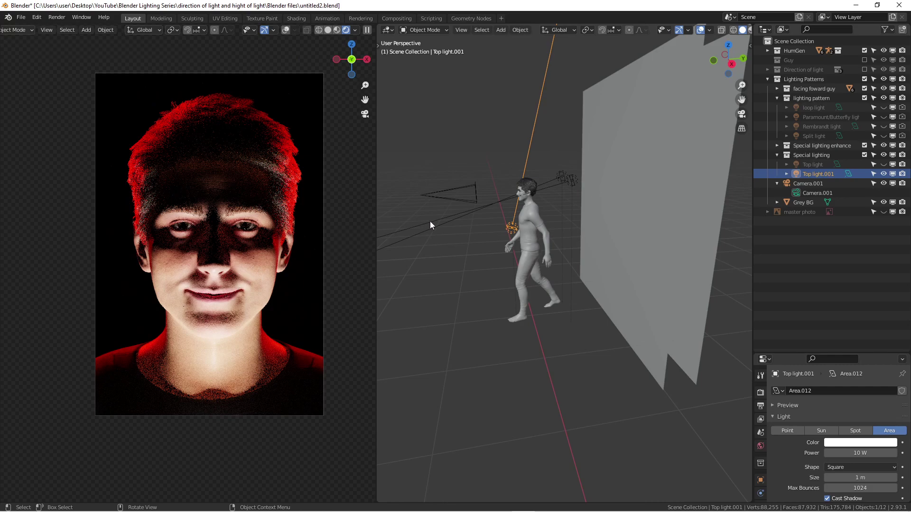
scroll(511, 231, "up", 3)
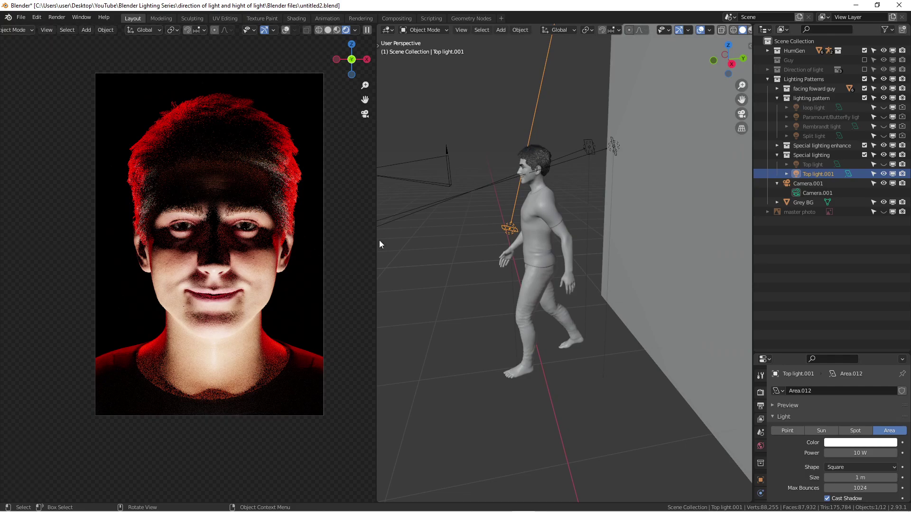
middle_click_drag(328, 243, 314, 258, "shift")
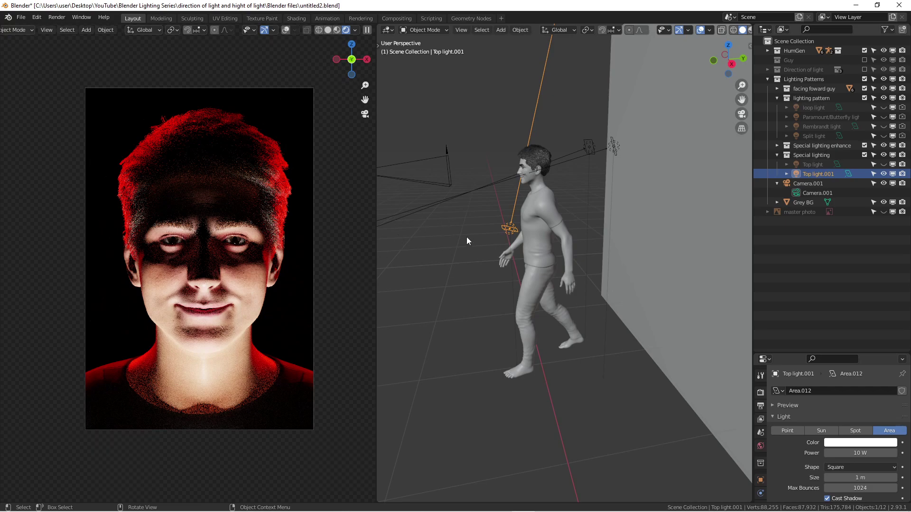
Step: Switch from Top light.001 back to the Top light, and disable the Special lighting enhance and Special lighting collections
left_click(884, 174)
left_click(883, 163)
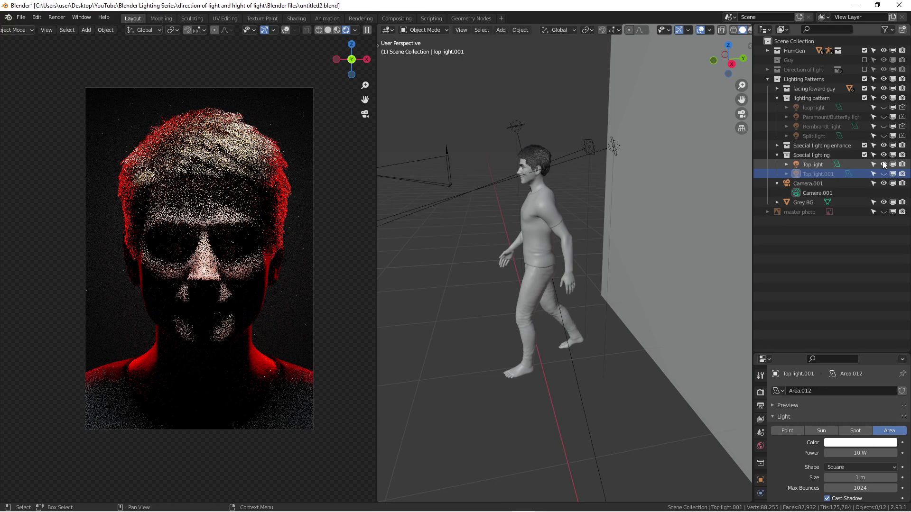
left_click(865, 145)
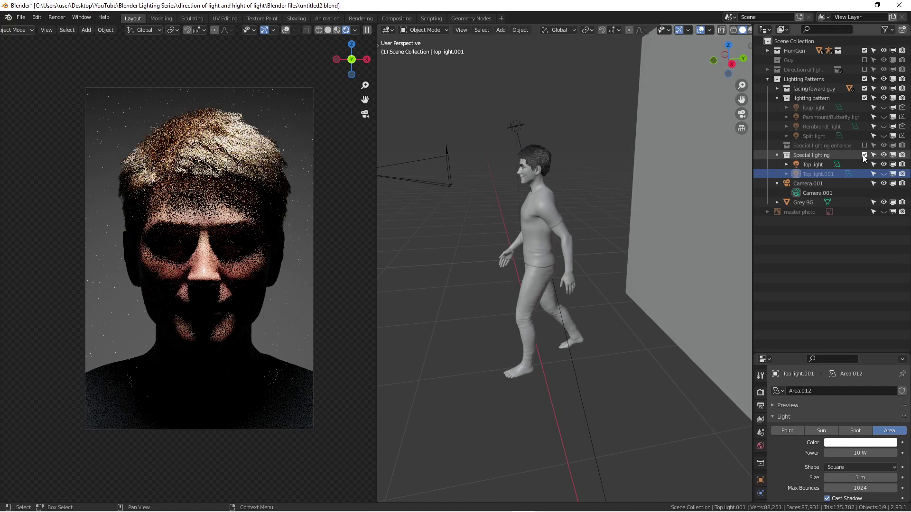
left_click(865, 156)
Step: Set the scene viewport to the front view and show the master photo reference image
middle_click_drag(603, 178, 574, 188)
scroll(569, 190, "down", 5)
key("KP_1")
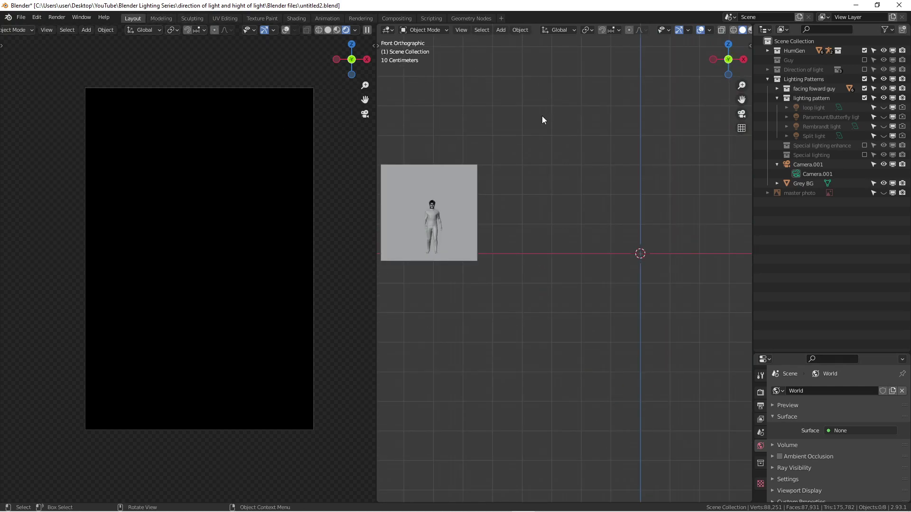
scroll(588, 107, "down", 3)
middle_click_drag(568, 129, 567, 186, "shift")
left_click(883, 192)
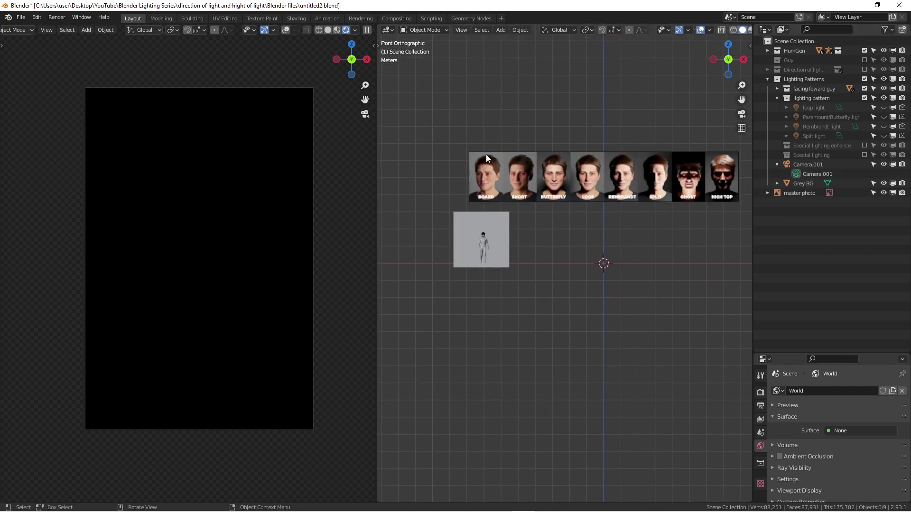
Step: Maximize the scene viewport, select the master photo, and frame its whole row of lighting pattern portraits
key("ctrl+space")
left_click(504, 112)
middle_click_drag(519, 141, 460, 249, "shift")
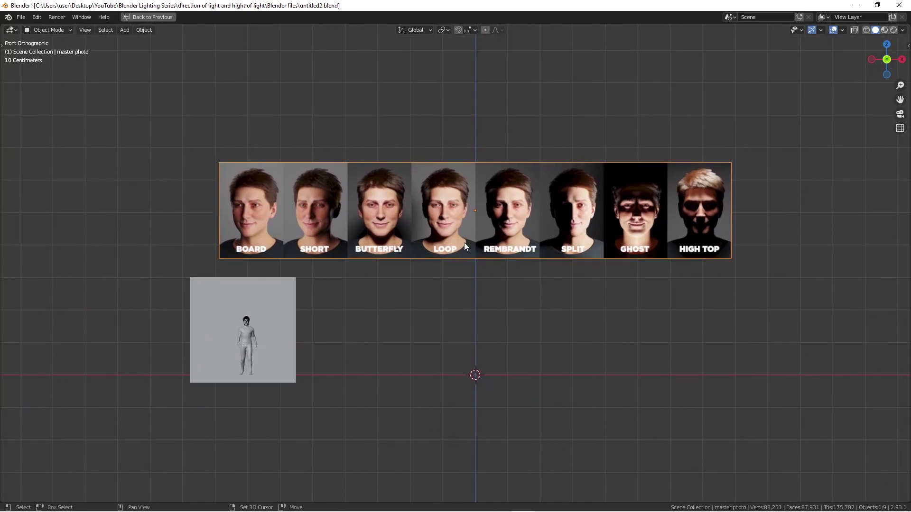
scroll(460, 249, "up", 2)
middle_click_drag(523, 209, 502, 249, "shift")
scroll(499, 235, "up", 1)
scroll(499, 235, "down", 1)
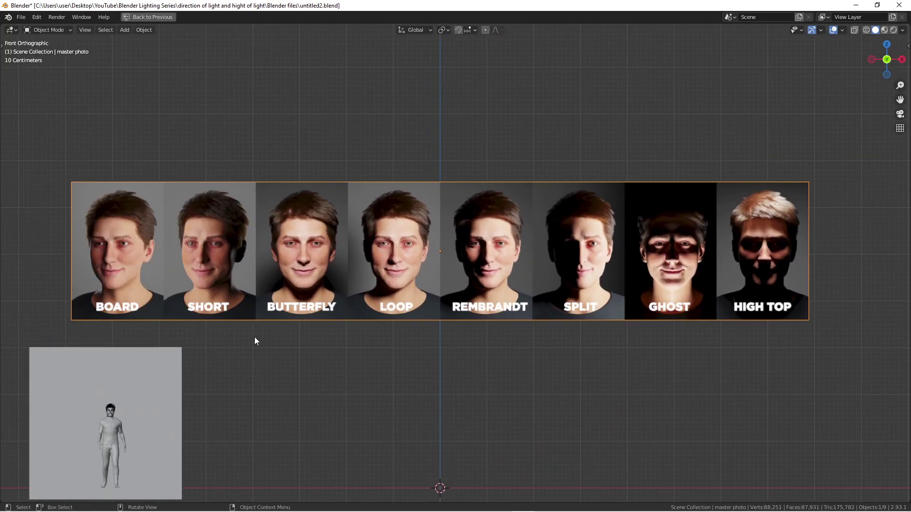